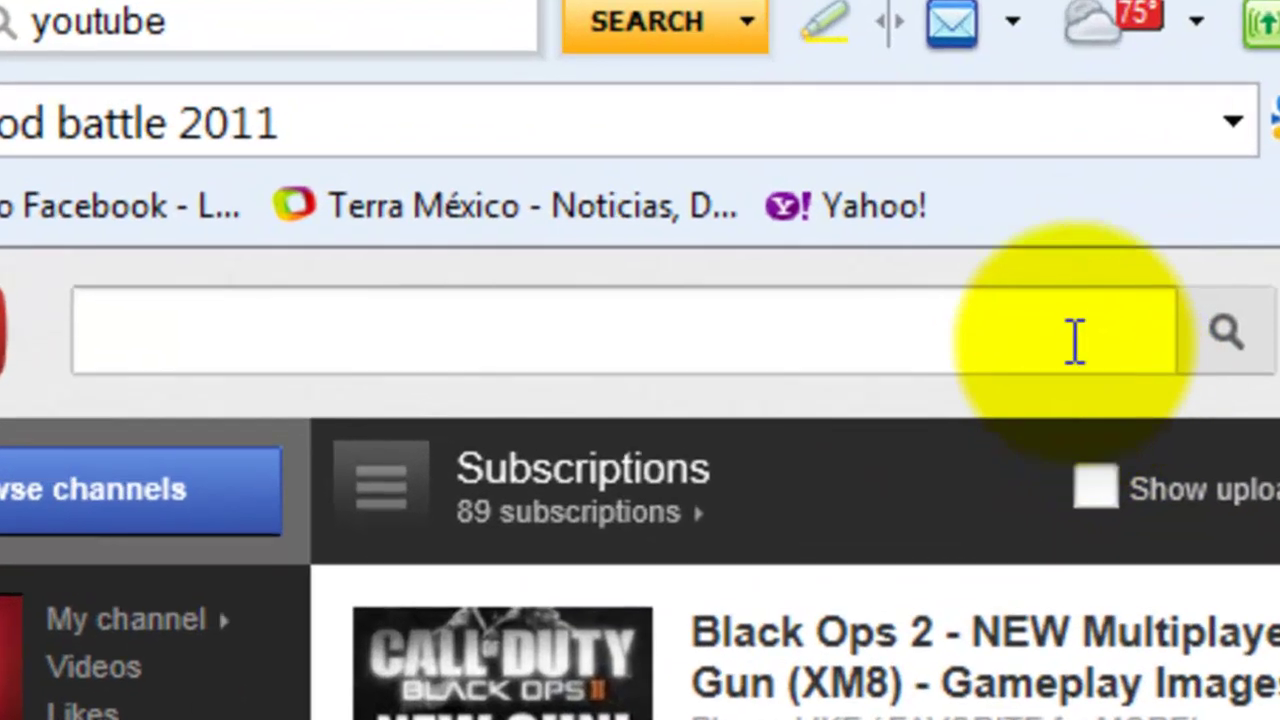
Step: Search YouTube for 'smosh food battle 2011' and open the Smosh FOOD BATTLE 2011 video
{"action": "left_click", "coordinate": [618, 166]}
{"action": "left_click", "coordinate": [1068, 330]}
{"action": "type", "text": "s"}
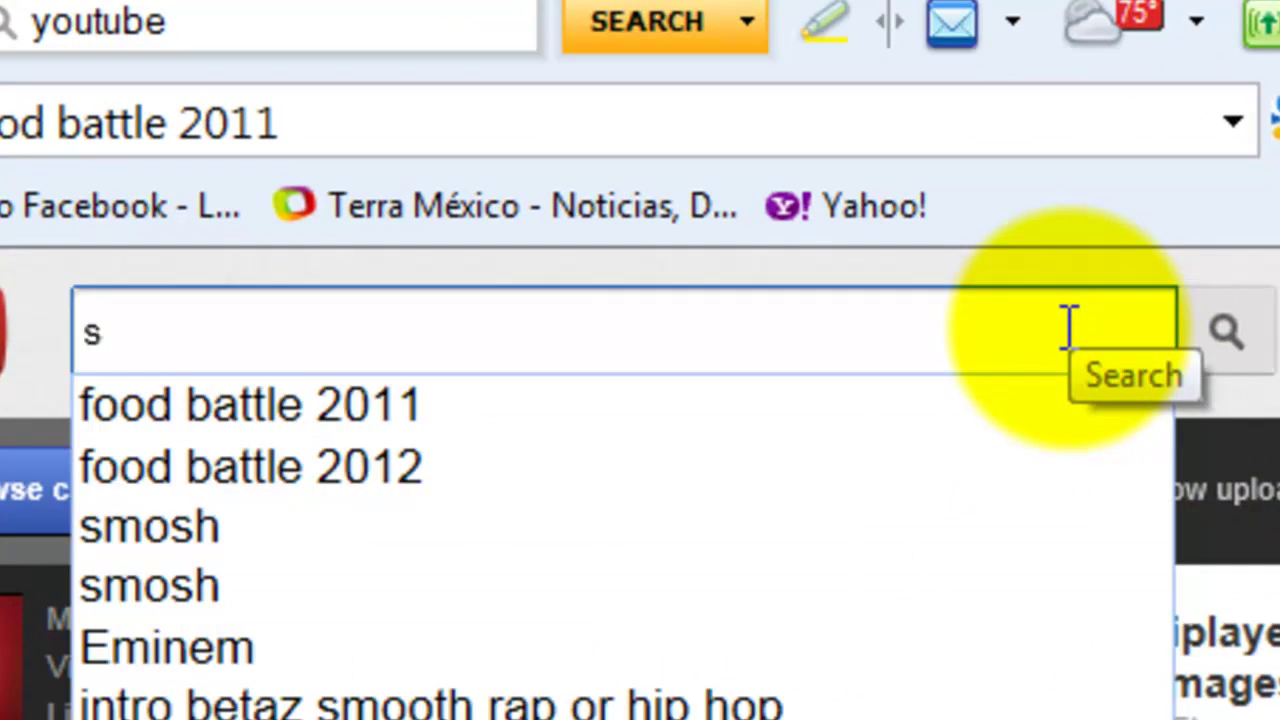
{"action": "type", "text": "mosh food"}
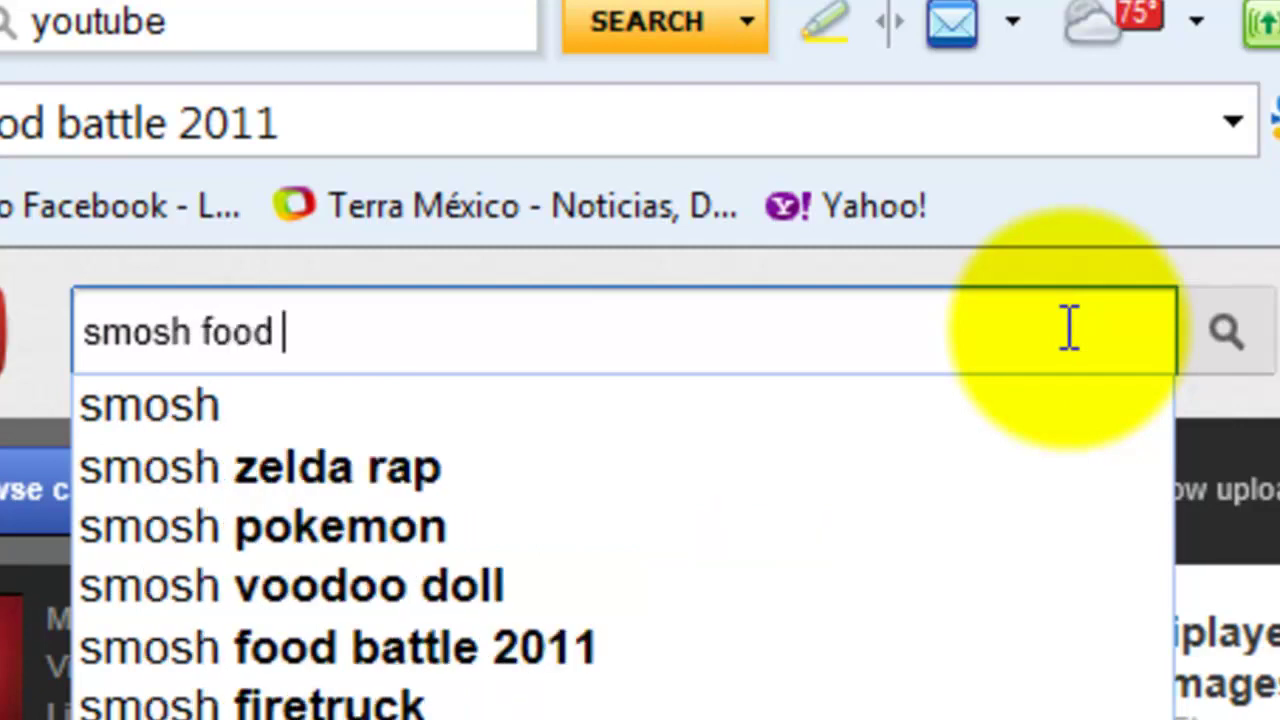
{"action": "type", "text": "battle"}
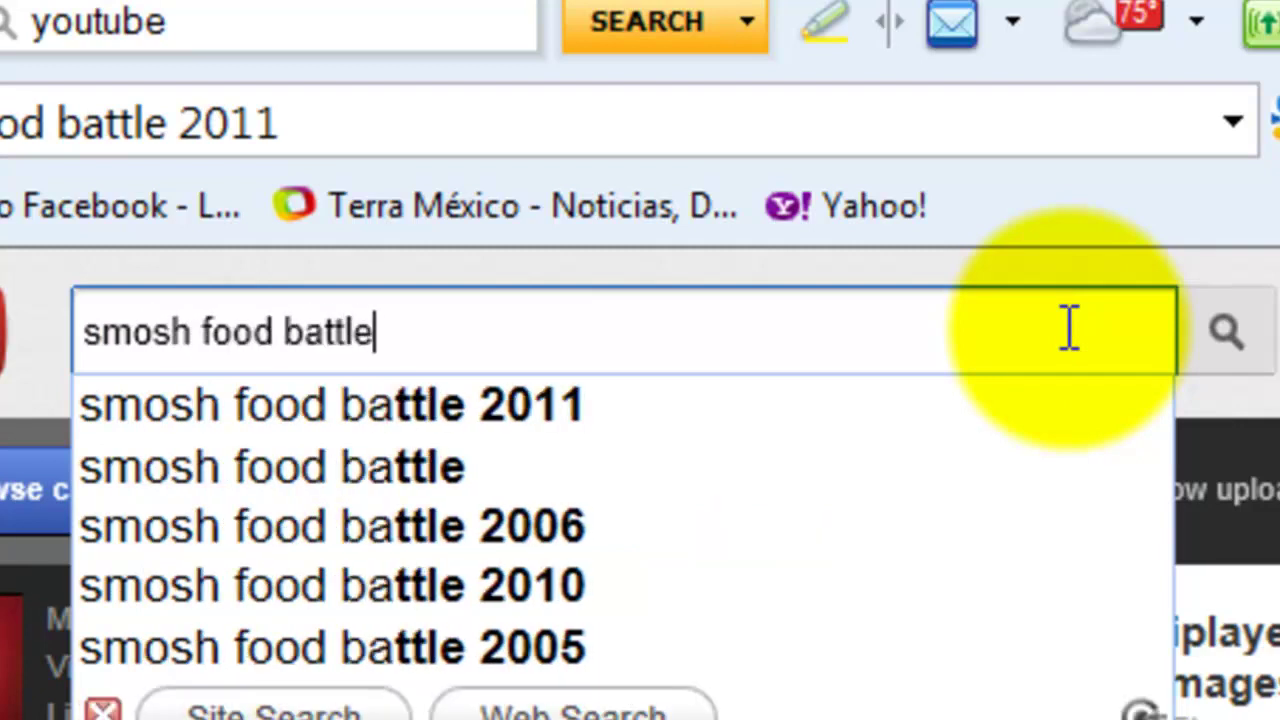
{"action": "key", "text": "Down"}
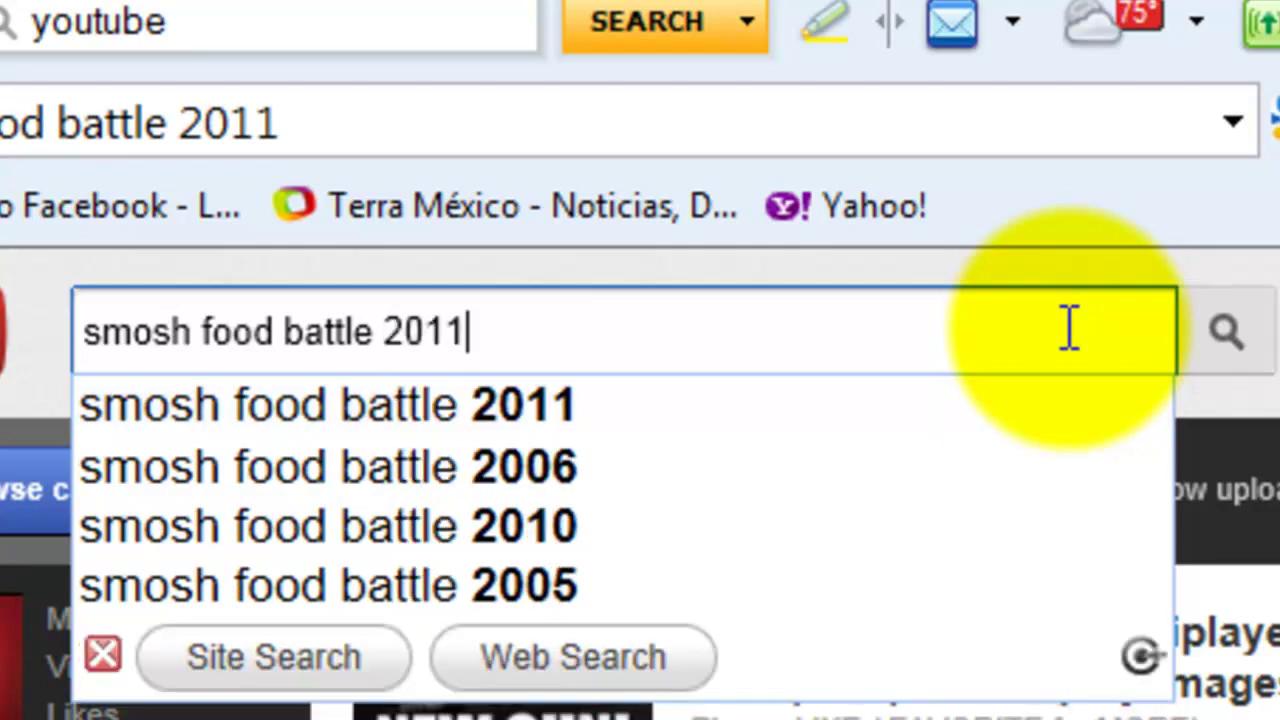
{"action": "key", "text": "Return"}
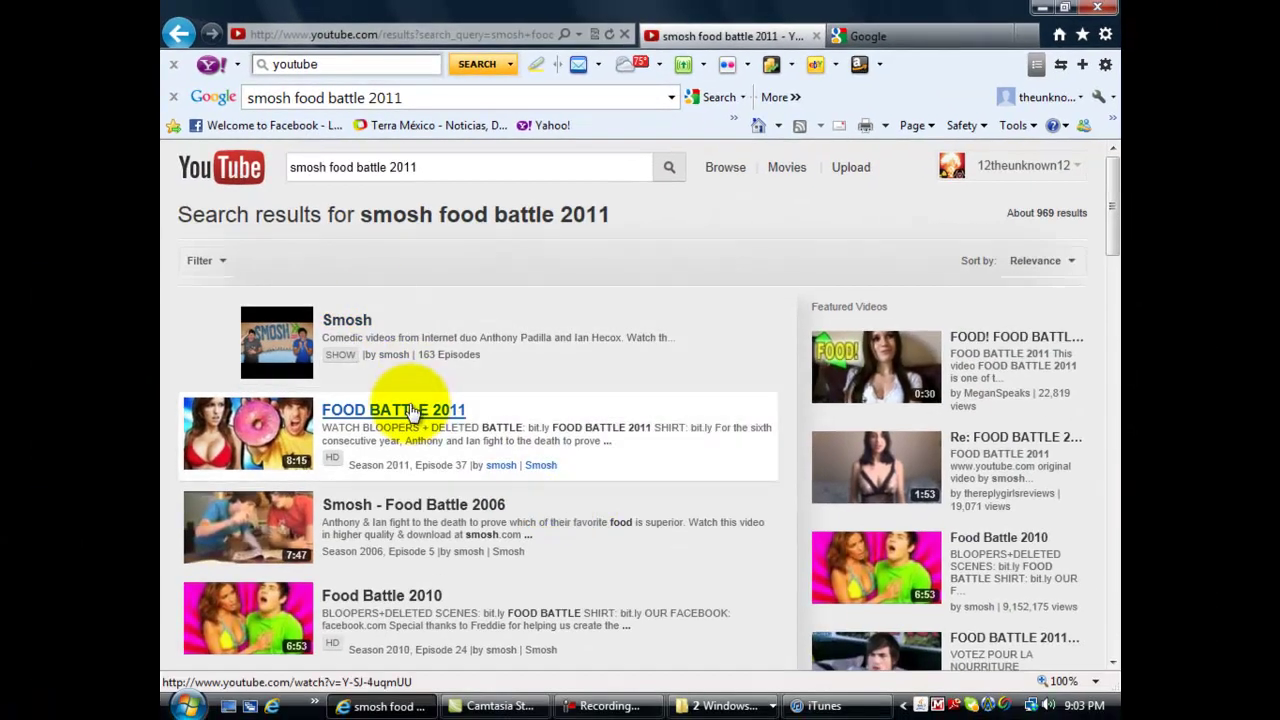
{"action": "left_click", "coordinate": [405, 410]}
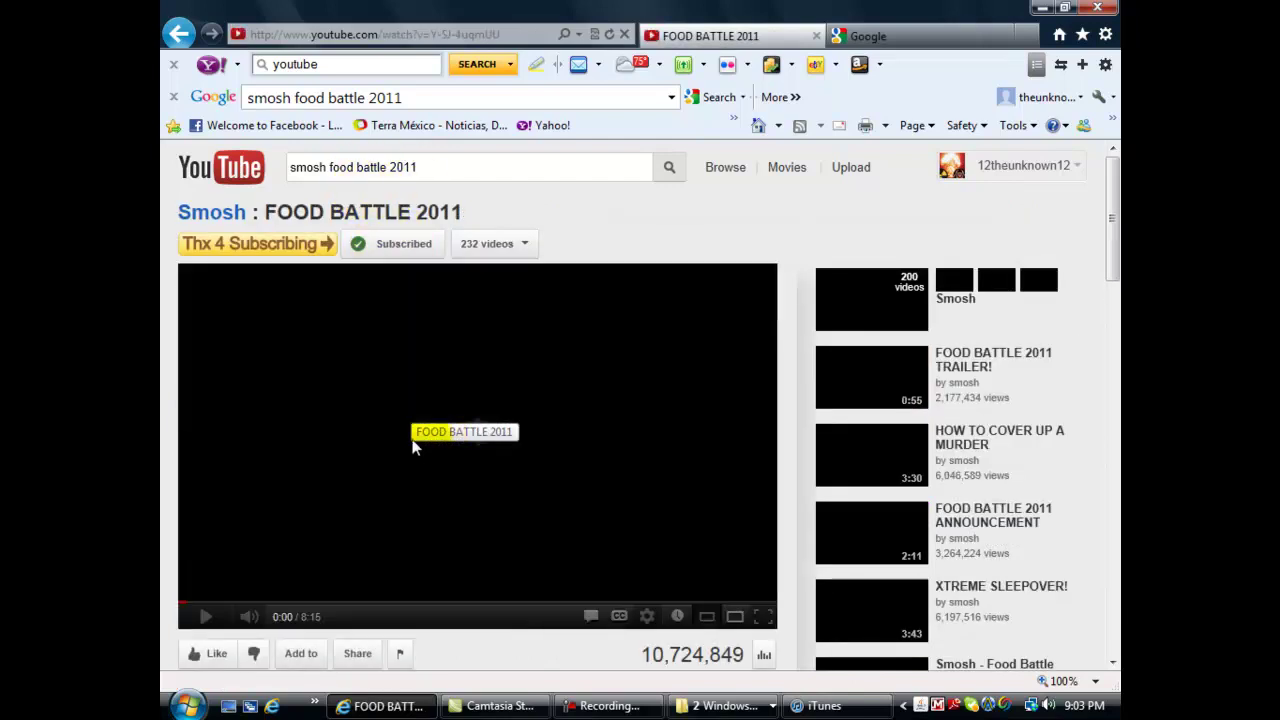
Step: Copy the video's web address from the address bar and switch to the Google tab
{"action": "scroll", "coordinate": [365, 424], "scroll_direction": "down", "scroll_amount": 3}
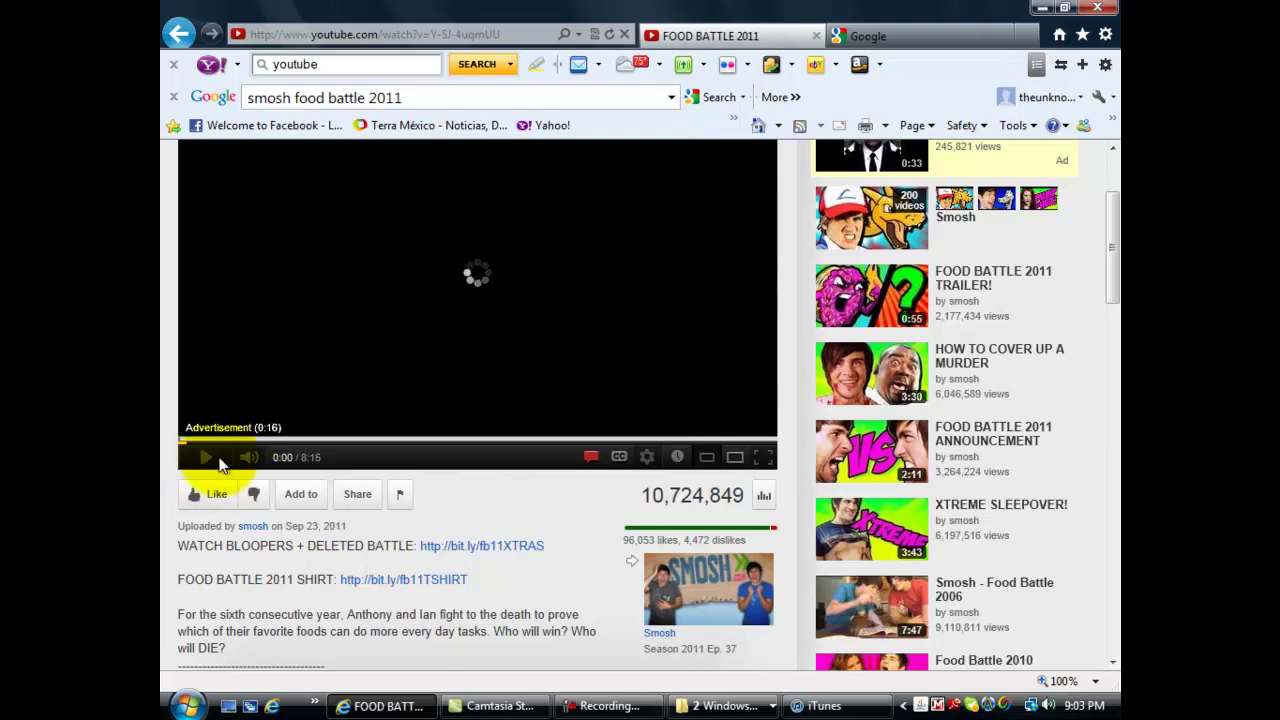
{"action": "scroll", "coordinate": [371, 357], "scroll_direction": "up", "scroll_amount": 3}
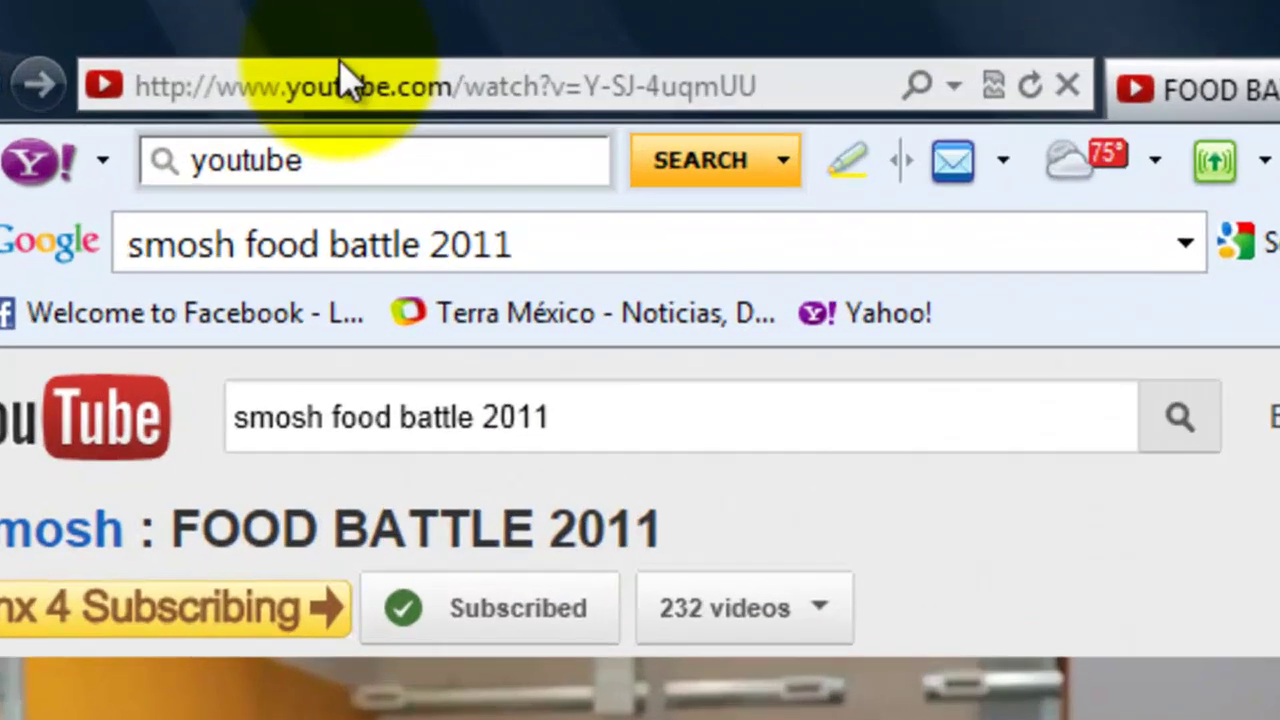
{"action": "left_click", "coordinate": [348, 46]}
{"action": "right_click", "coordinate": [349, 48]}
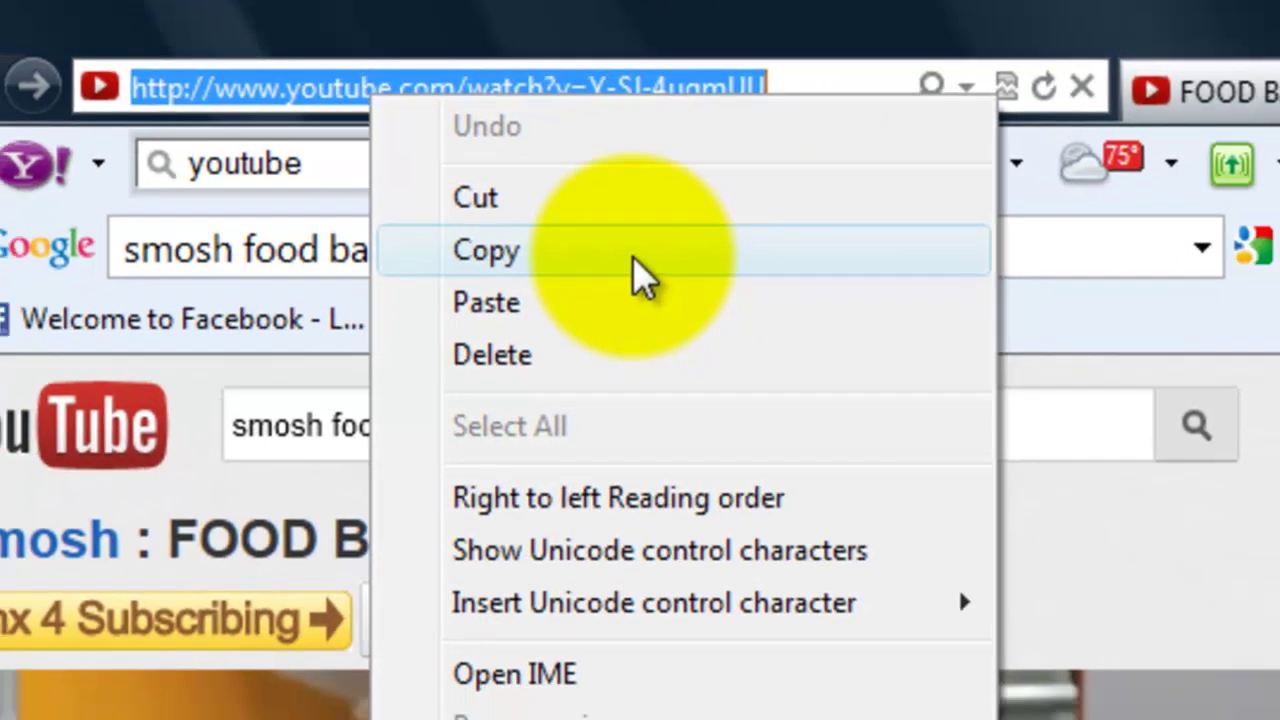
{"action": "left_click", "coordinate": [645, 278]}
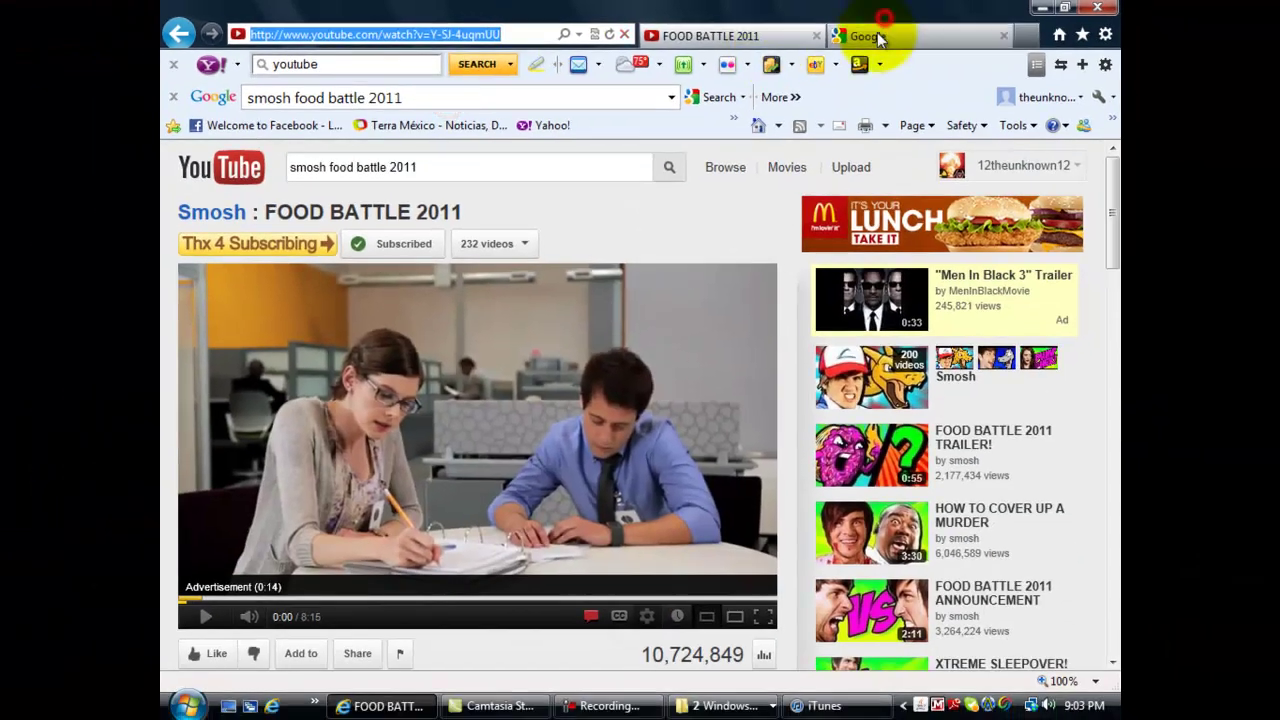
{"action": "left_click", "coordinate": [878, 38]}
Step: Search Google for keepvid.com and open the KeepVid site from the first result
{"action": "left_click", "coordinate": [404, 96]}
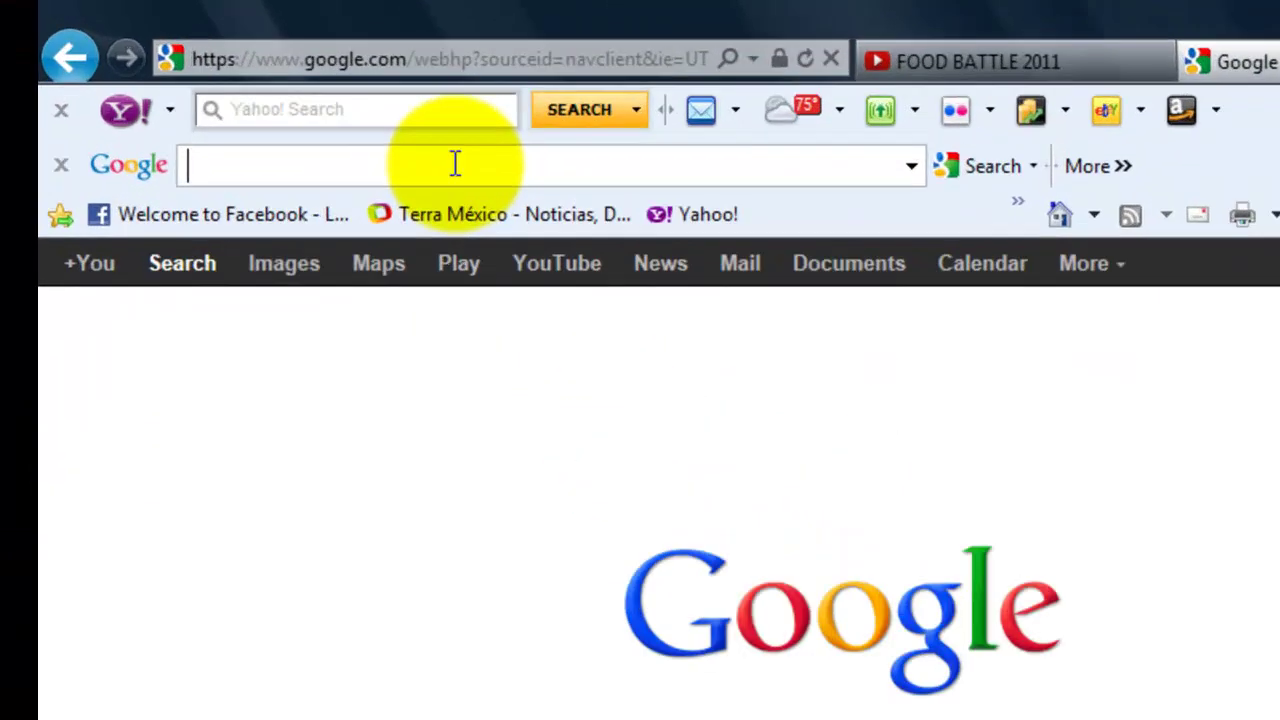
{"action": "type", "text": "keepvid."}
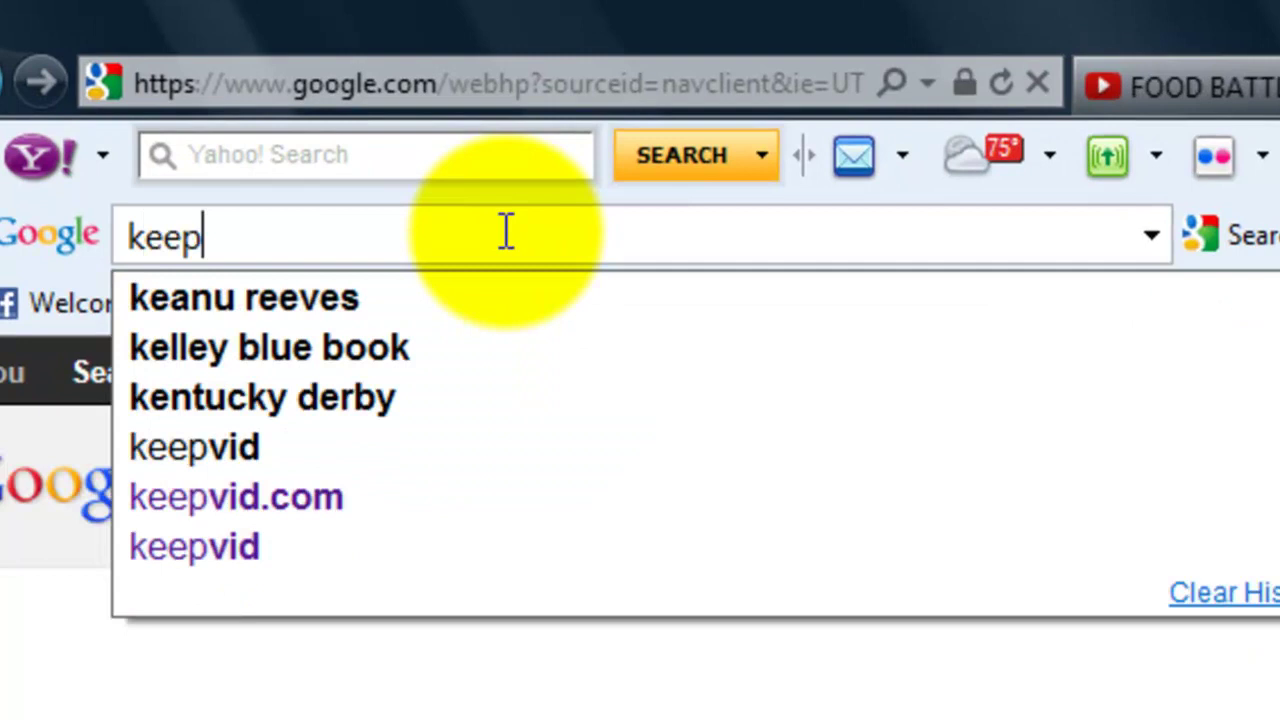
{"action": "type", "text": "com"}
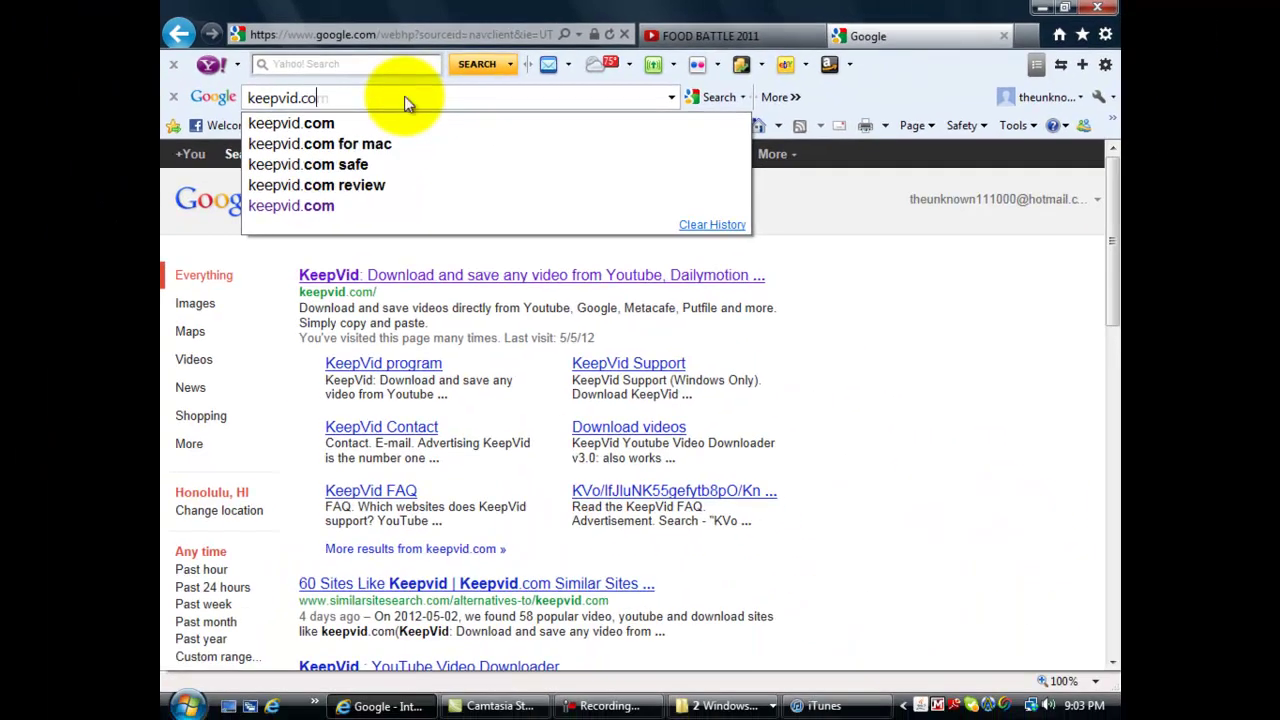
{"action": "key", "text": "Return"}
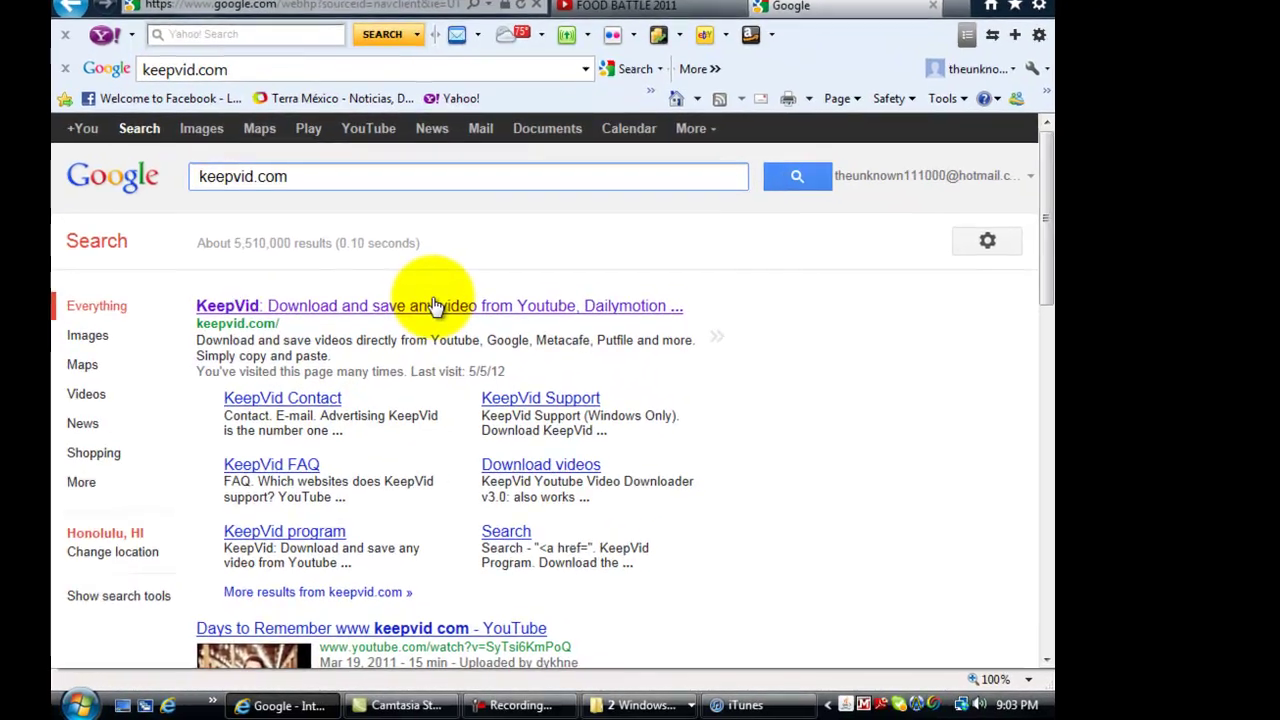
{"action": "left_click", "coordinate": [526, 326]}
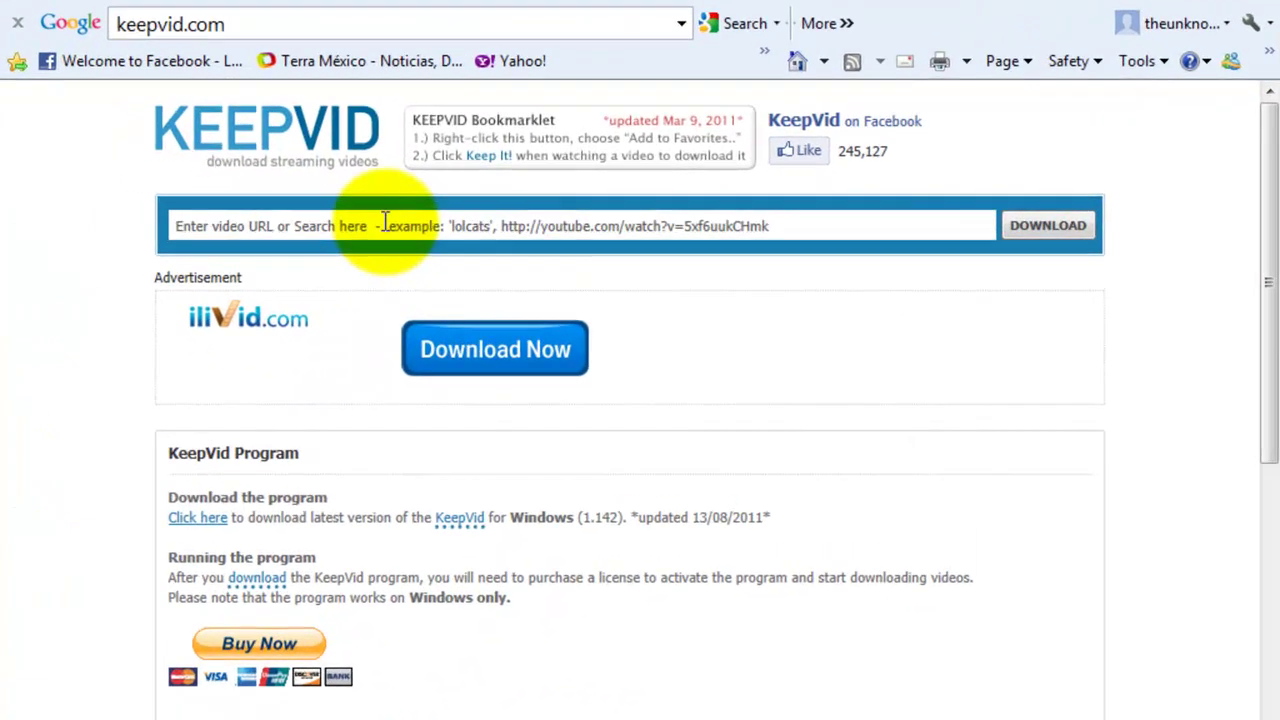
Step: Paste the copied FOOD BATTLE 2011 address into KeepVid and fetch its download links
{"action": "left_click", "coordinate": [309, 213]}
{"action": "right_click", "coordinate": [384, 222]}
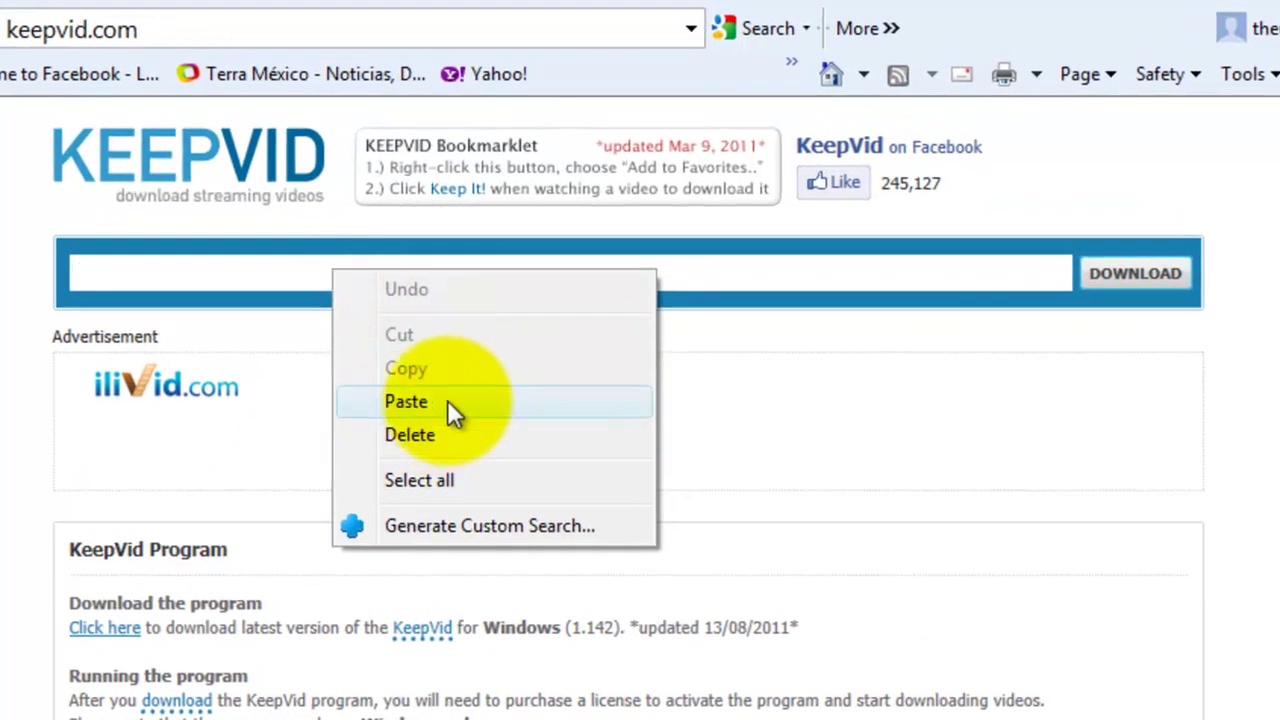
{"action": "left_click", "coordinate": [481, 332]}
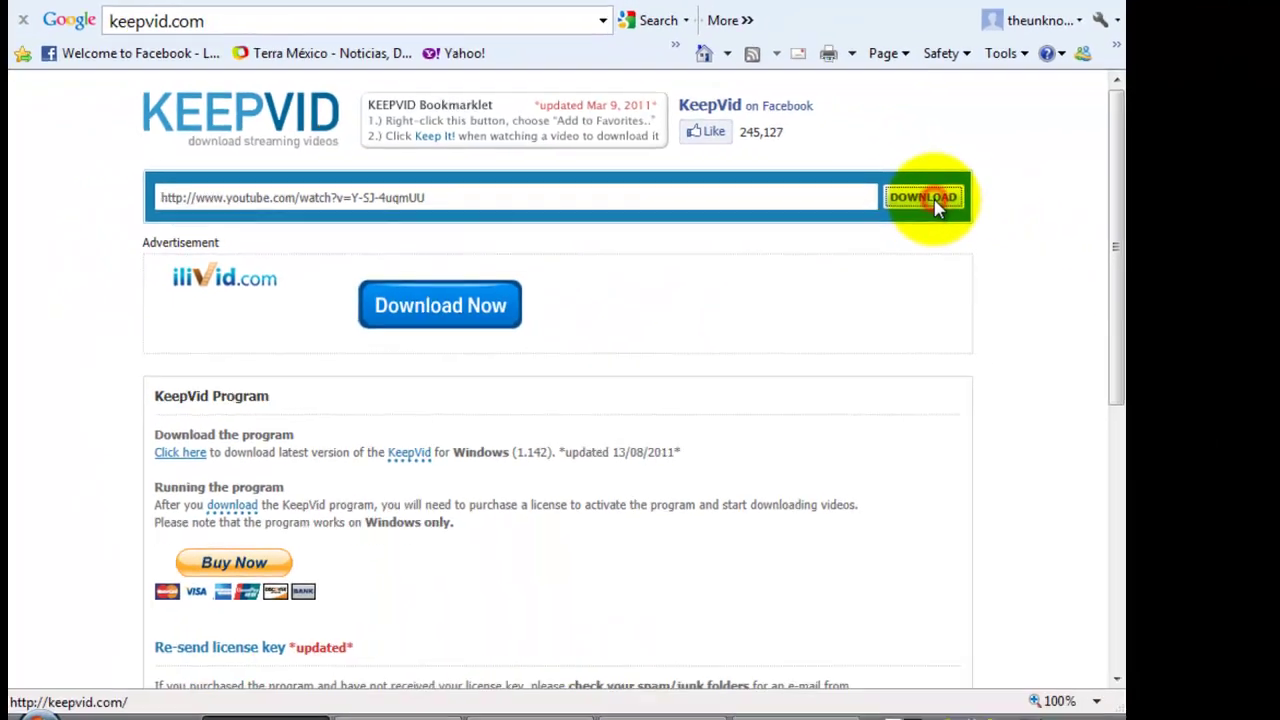
{"action": "left_click", "coordinate": [918, 198]}
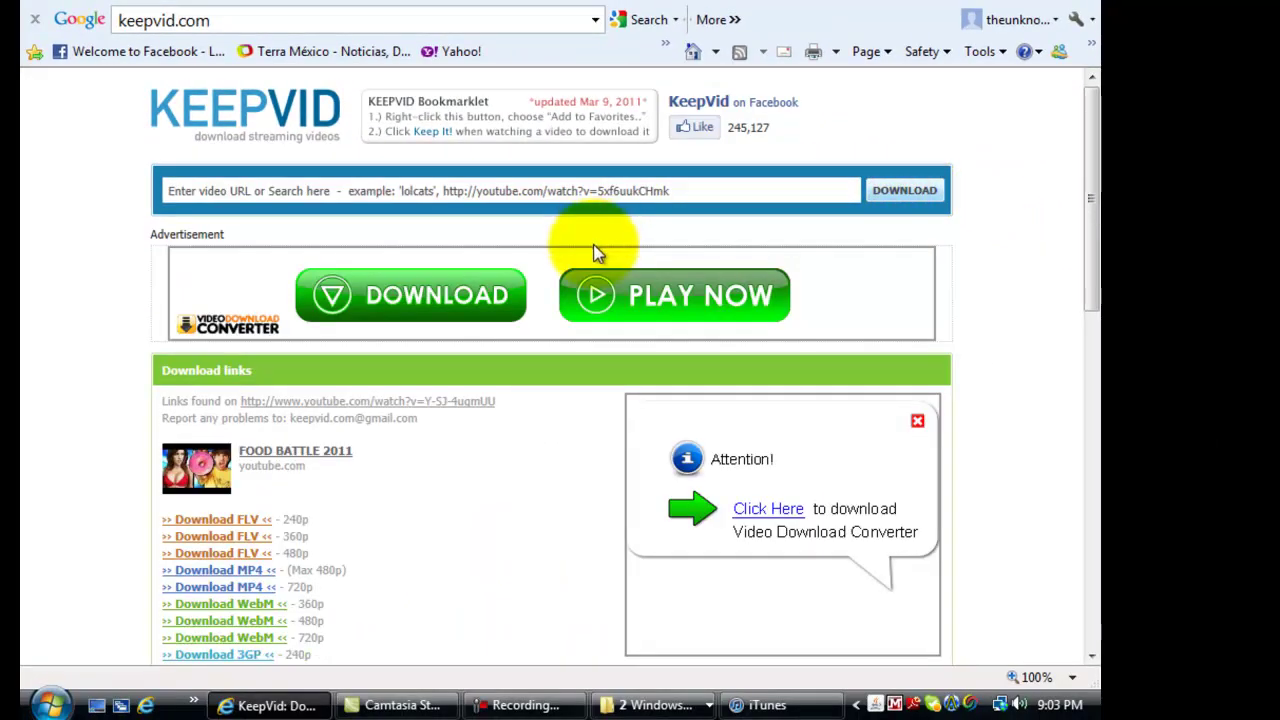
{"action": "left_click_drag", "start_coordinate": [1085, 193], "coordinate": [1089, 290]}
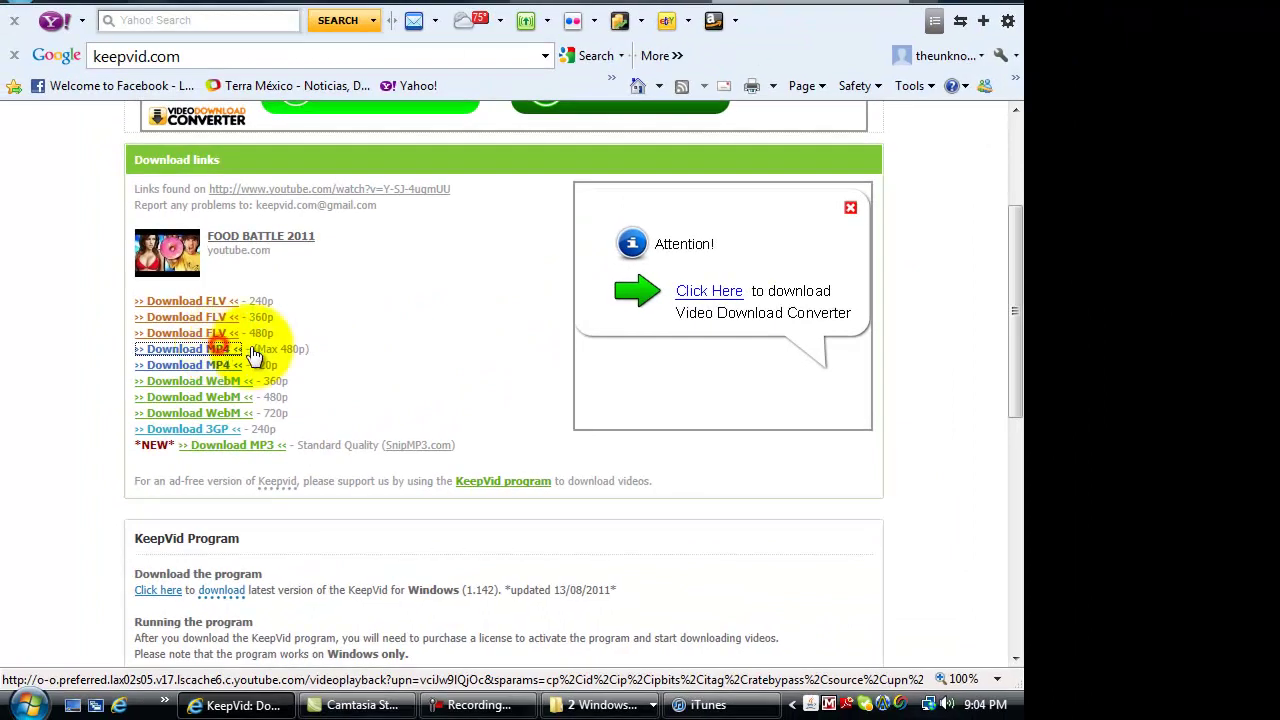
Step: Download the MP4 (Max 480p) file FOOD BATTLE 2011.mp4 and show the downloads list
{"action": "left_click", "coordinate": [232, 340]}
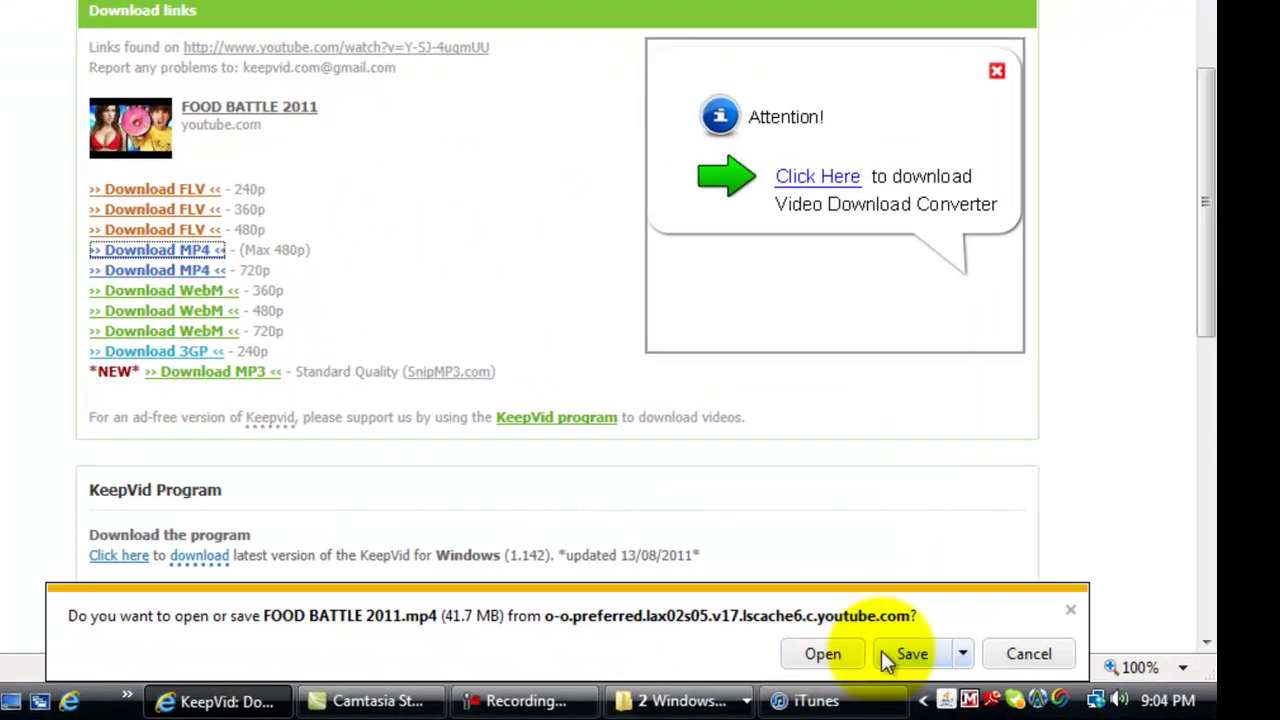
{"action": "left_click", "coordinate": [883, 653]}
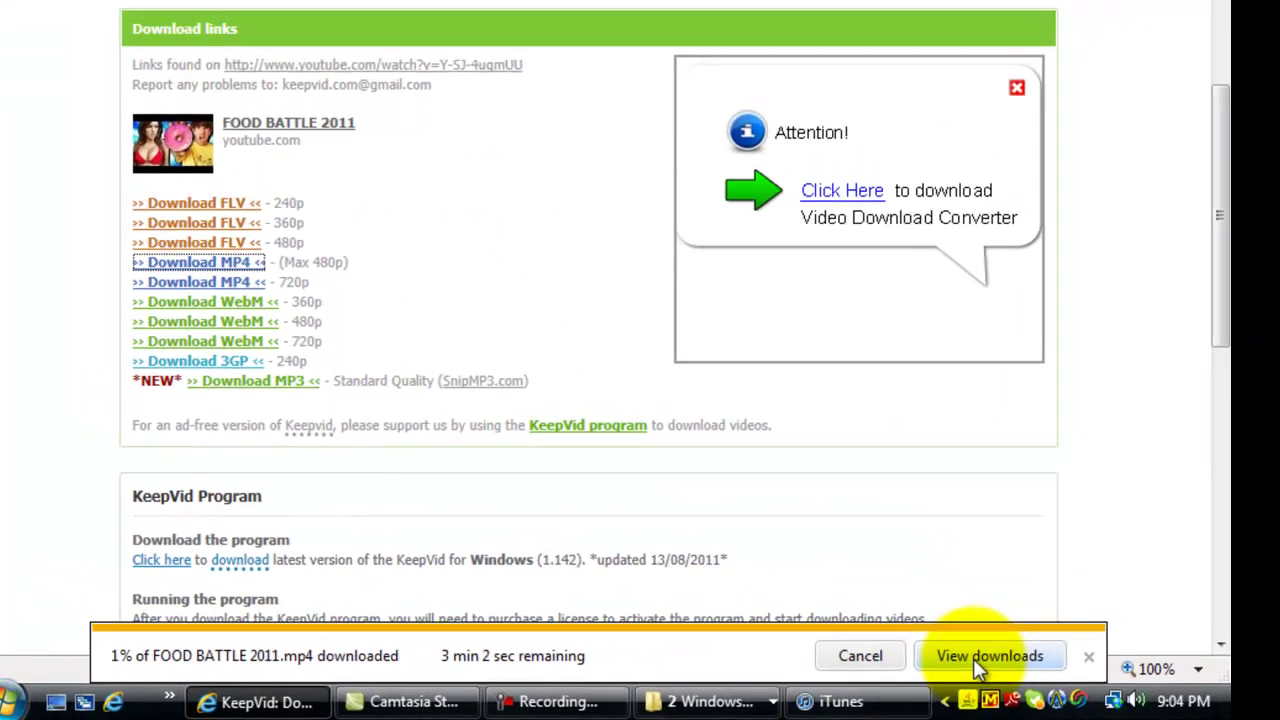
{"action": "left_click", "coordinate": [975, 658]}
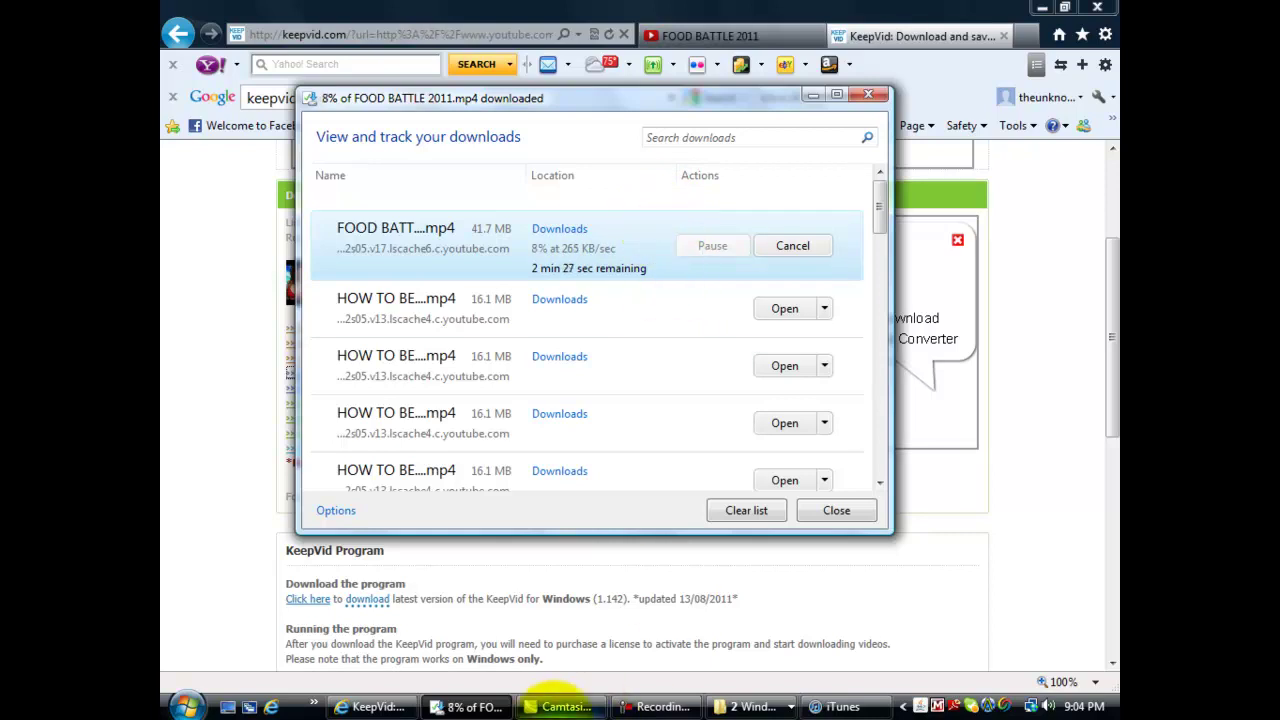
Step: Briefly open the Downloads folder window from the taskbar, then close it
{"action": "mouse_move", "coordinate": [400, 710]}
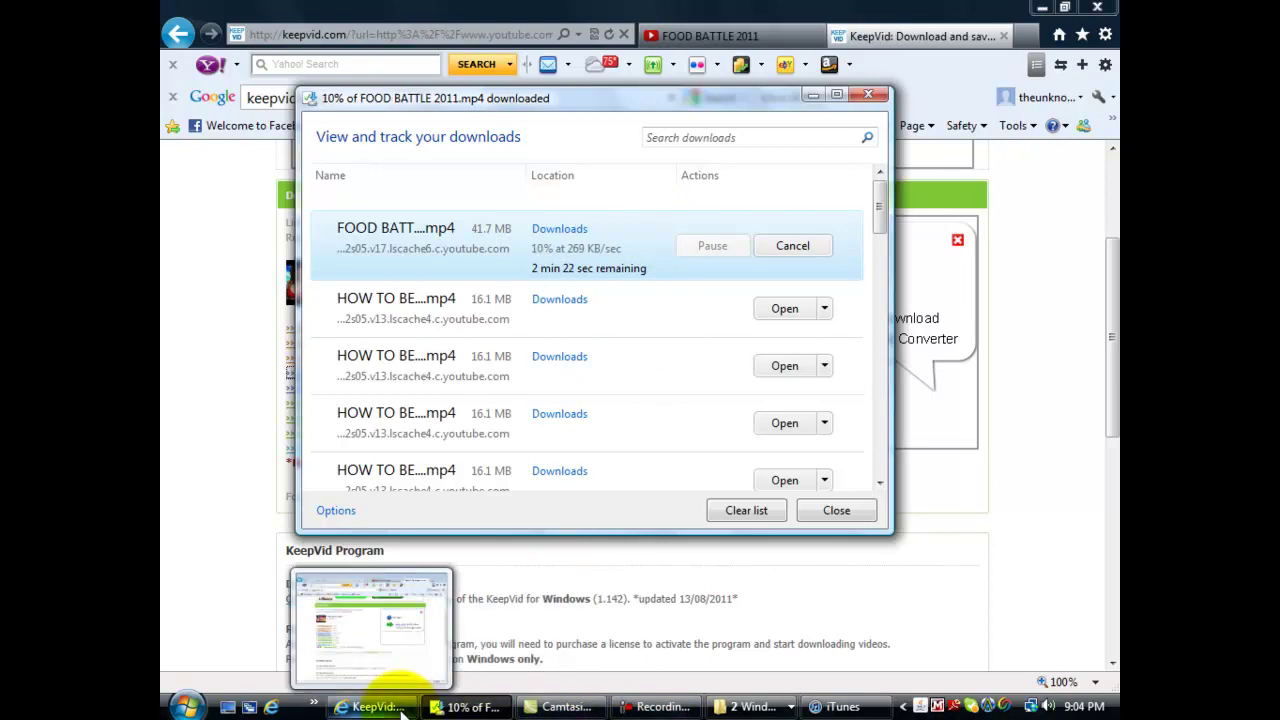
{"action": "left_click", "coordinate": [757, 707]}
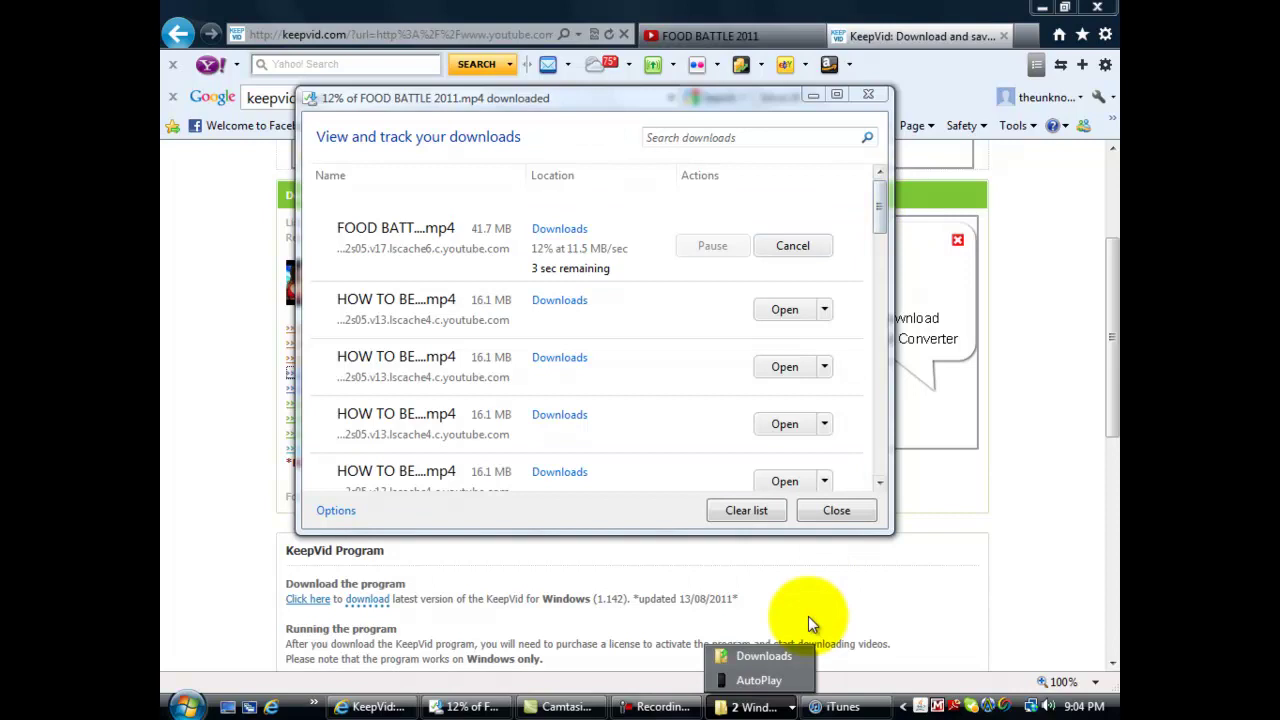
{"action": "left_click", "coordinate": [763, 657]}
{"action": "left_click", "coordinate": [1055, 101]}
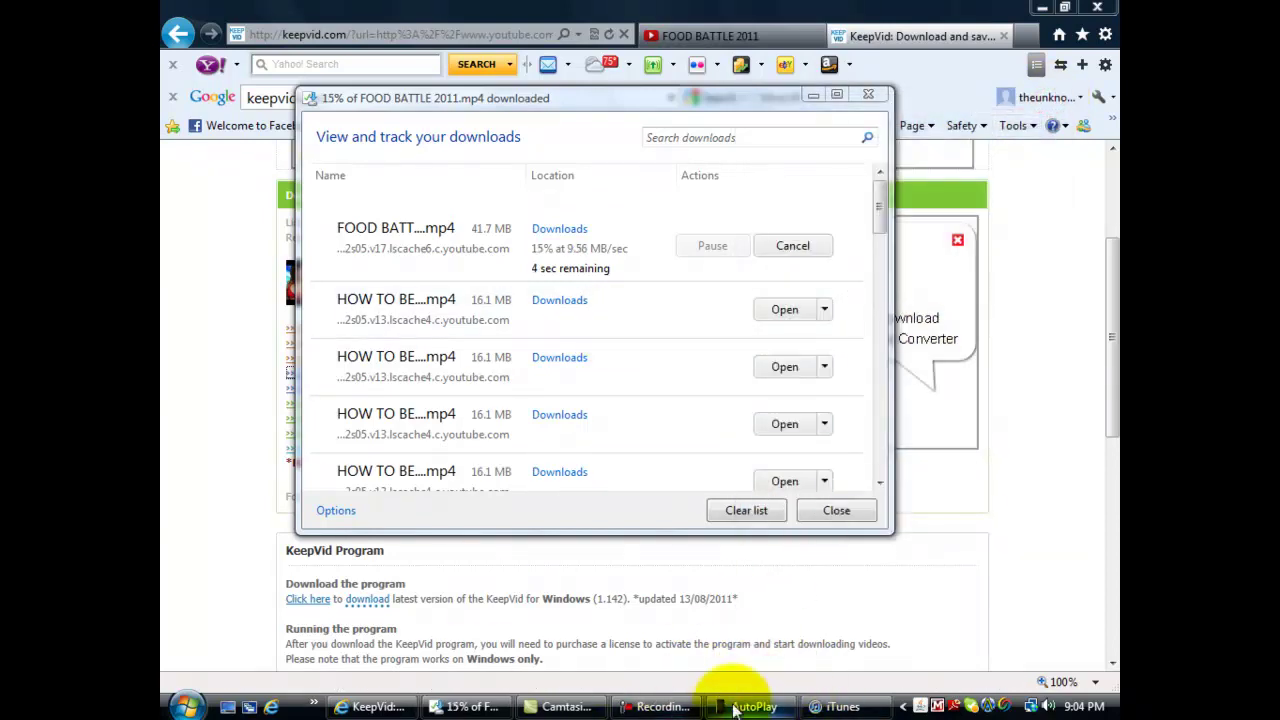
Step: Restore the Apple iPod AutoPlay prompt from the taskbar and dismiss it
{"action": "mouse_move", "coordinate": [750, 705]}
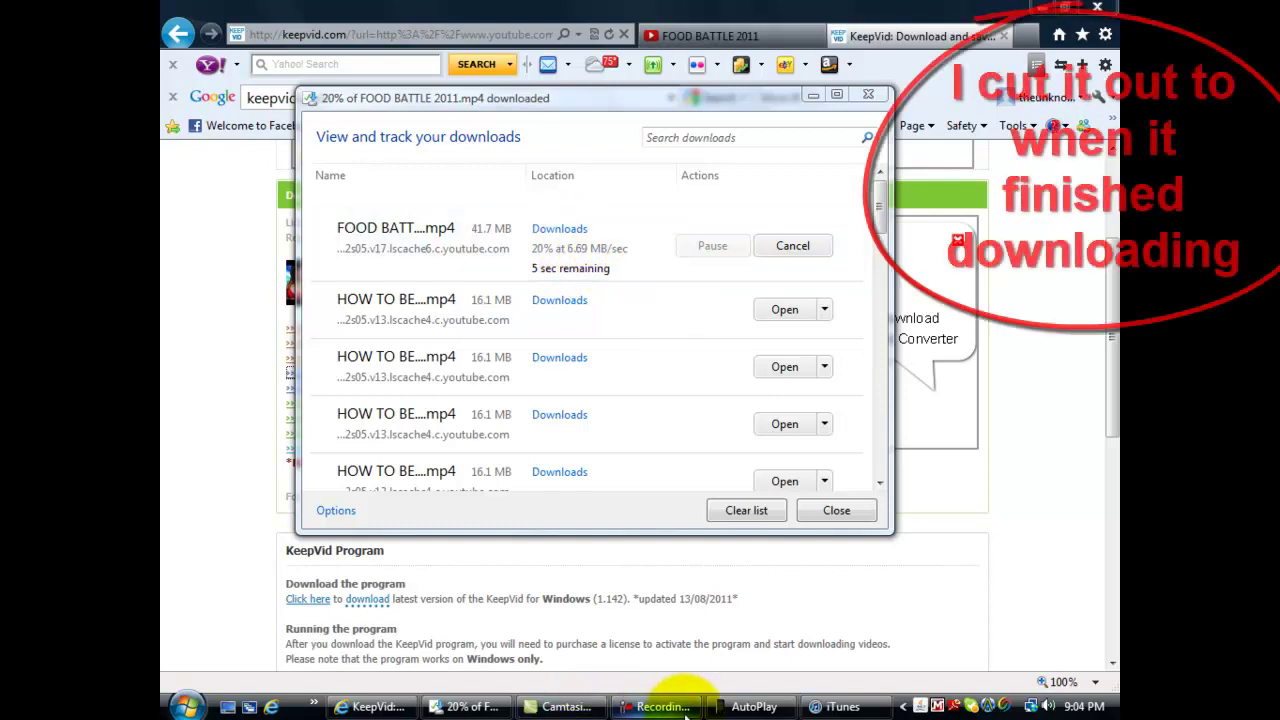
{"action": "mouse_move", "coordinate": [843, 708]}
{"action": "left_click", "coordinate": [754, 707]}
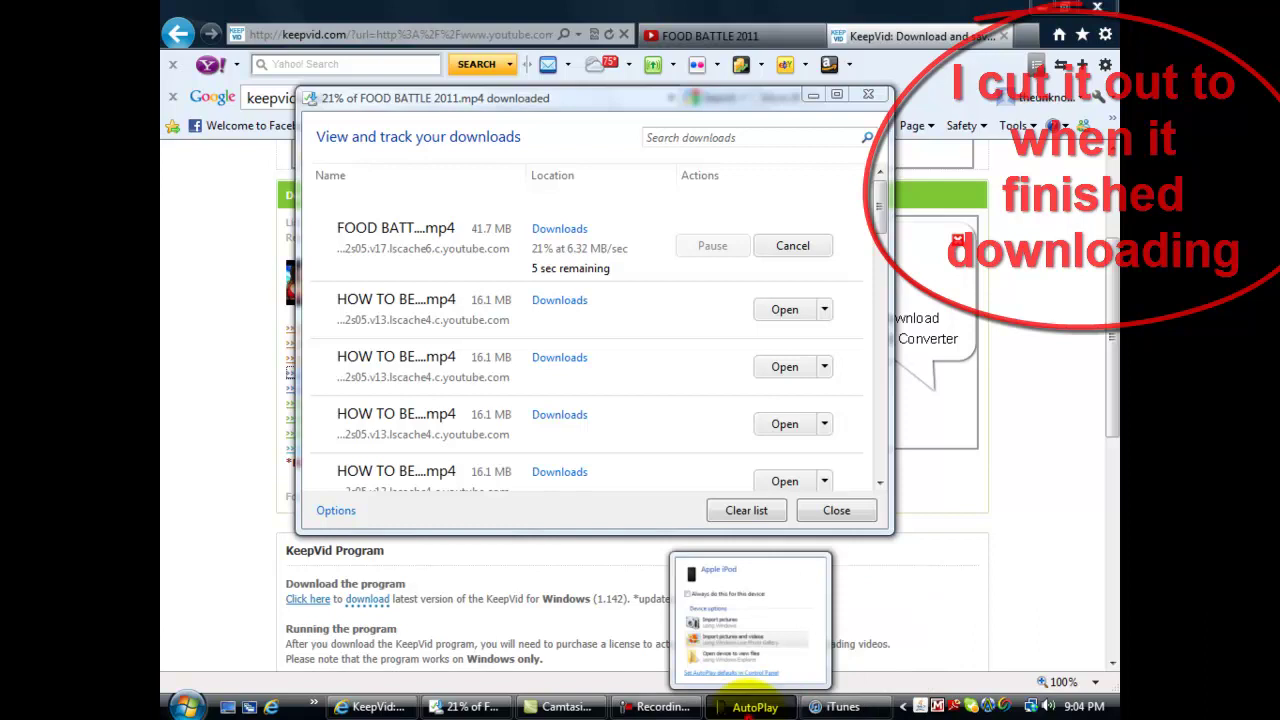
{"action": "left_click", "coordinate": [764, 108]}
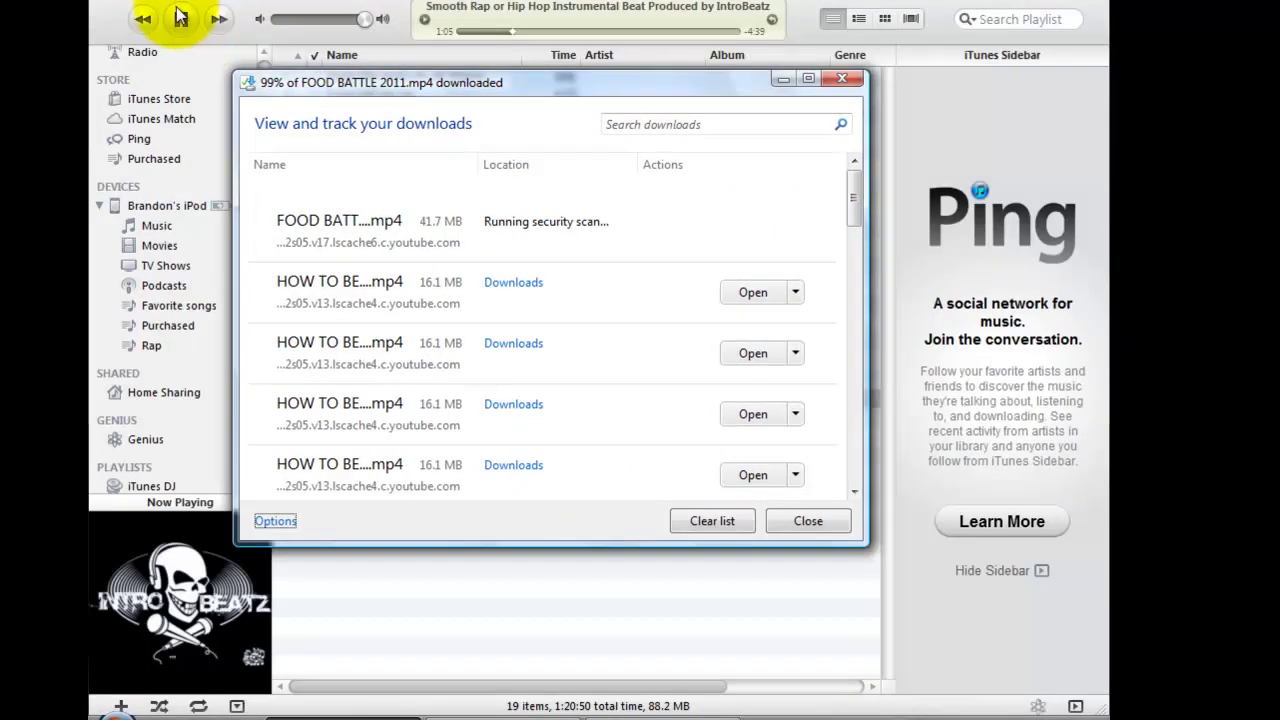
Step: Pause iTunes, open the FOOD BATTLE download's containing folder, and close the downloads list
{"action": "left_click", "coordinate": [180, 35]}
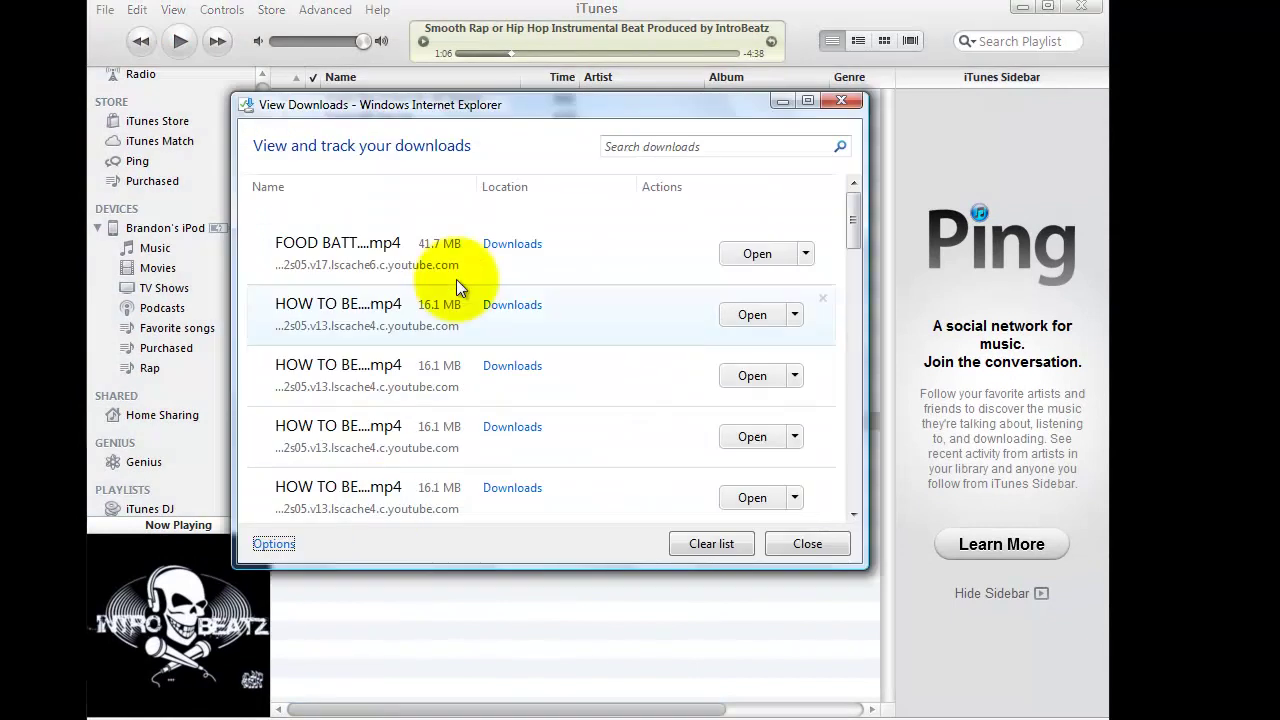
{"action": "right_click", "coordinate": [630, 248]}
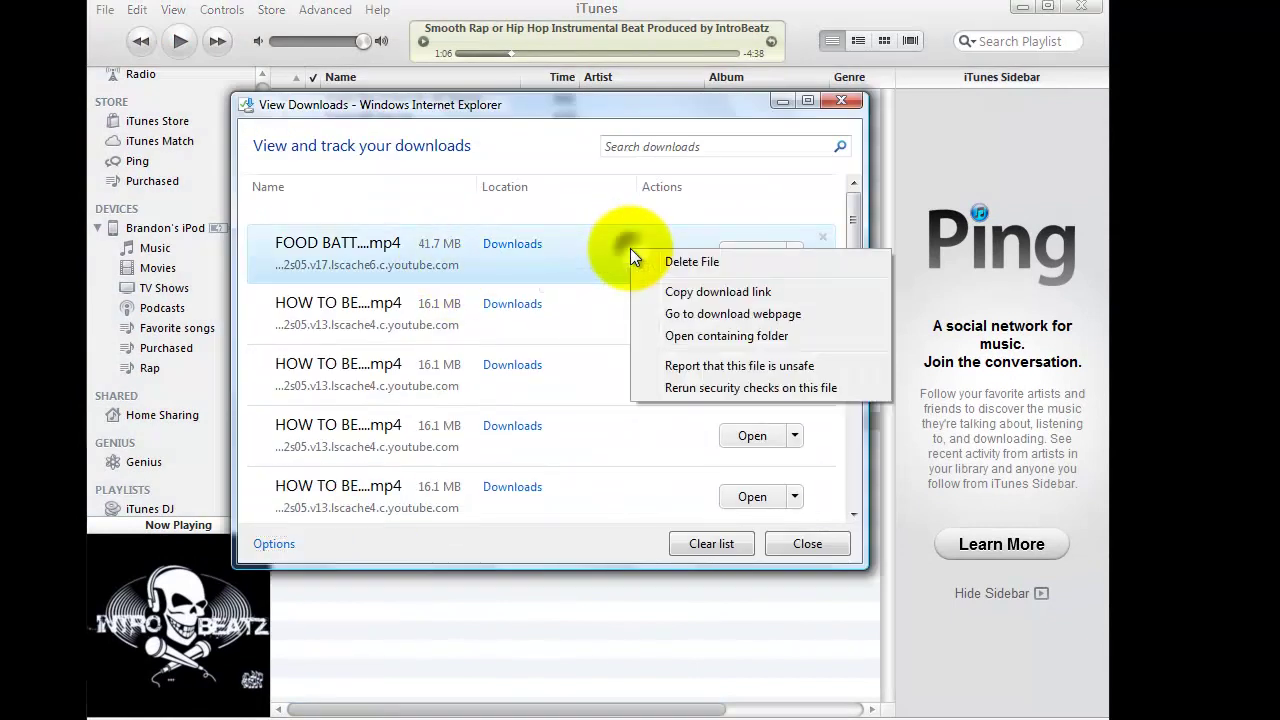
{"action": "left_click", "coordinate": [725, 343]}
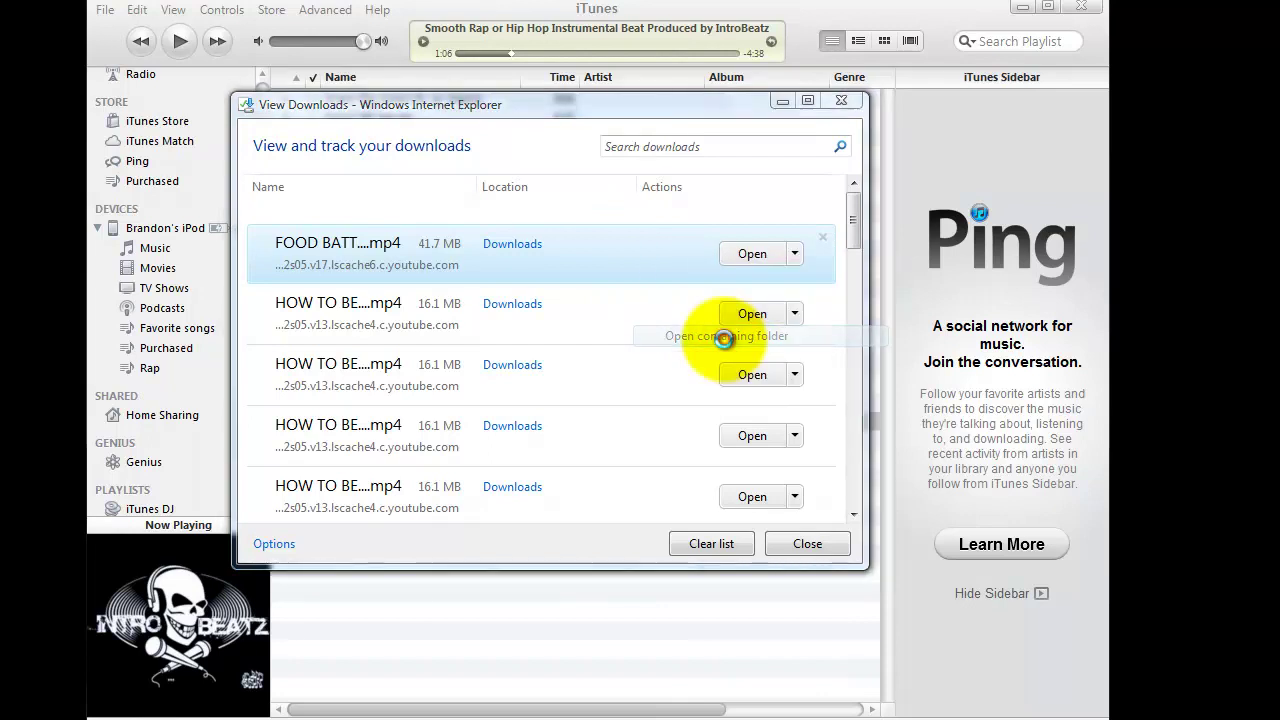
{"action": "left_click_drag", "start_coordinate": [670, 104], "coordinate": [544, 115]}
{"action": "left_click", "coordinate": [714, 118]}
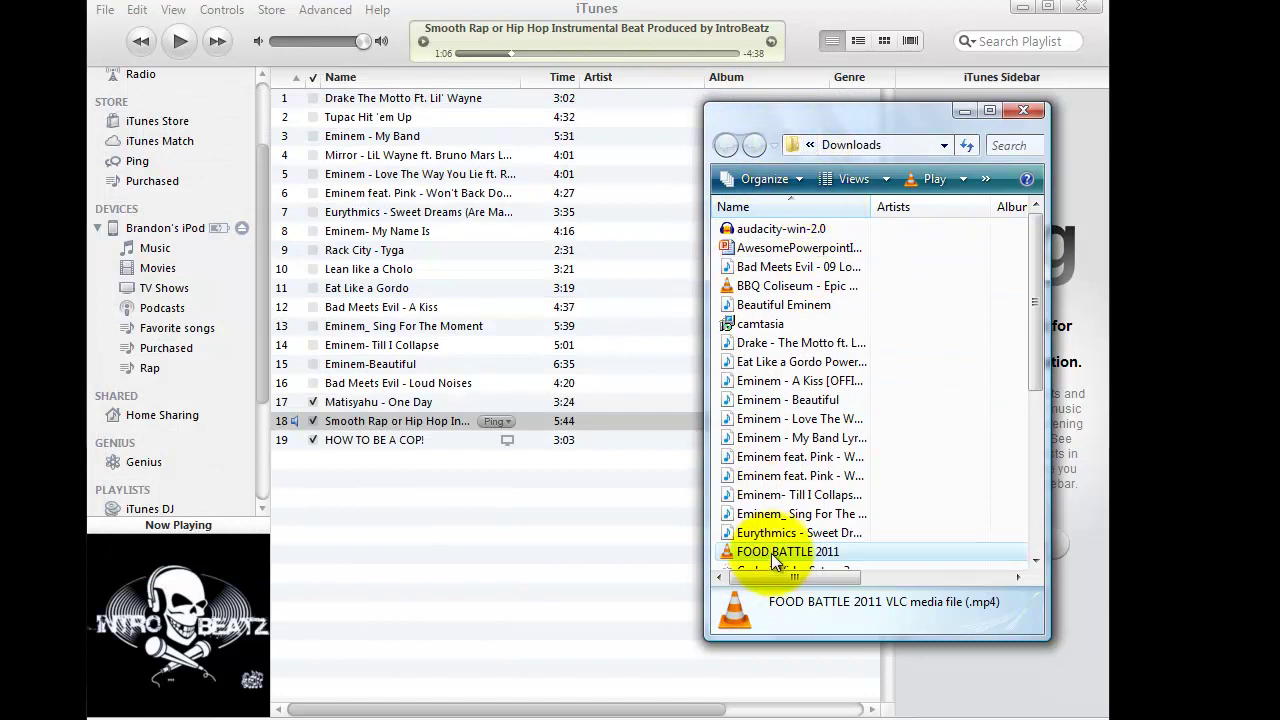
Step: Drag FOOD BATTLE 2011 from Downloads into the iTunes library and select it as item 20
{"action": "mouse_move", "coordinate": [765, 553]}
{"action": "left_mouse_down"}
{"action": "mouse_move", "coordinate": [768, 543]}
{"action": "mouse_move", "coordinate": [441, 476]}
{"action": "left_mouse_up"}
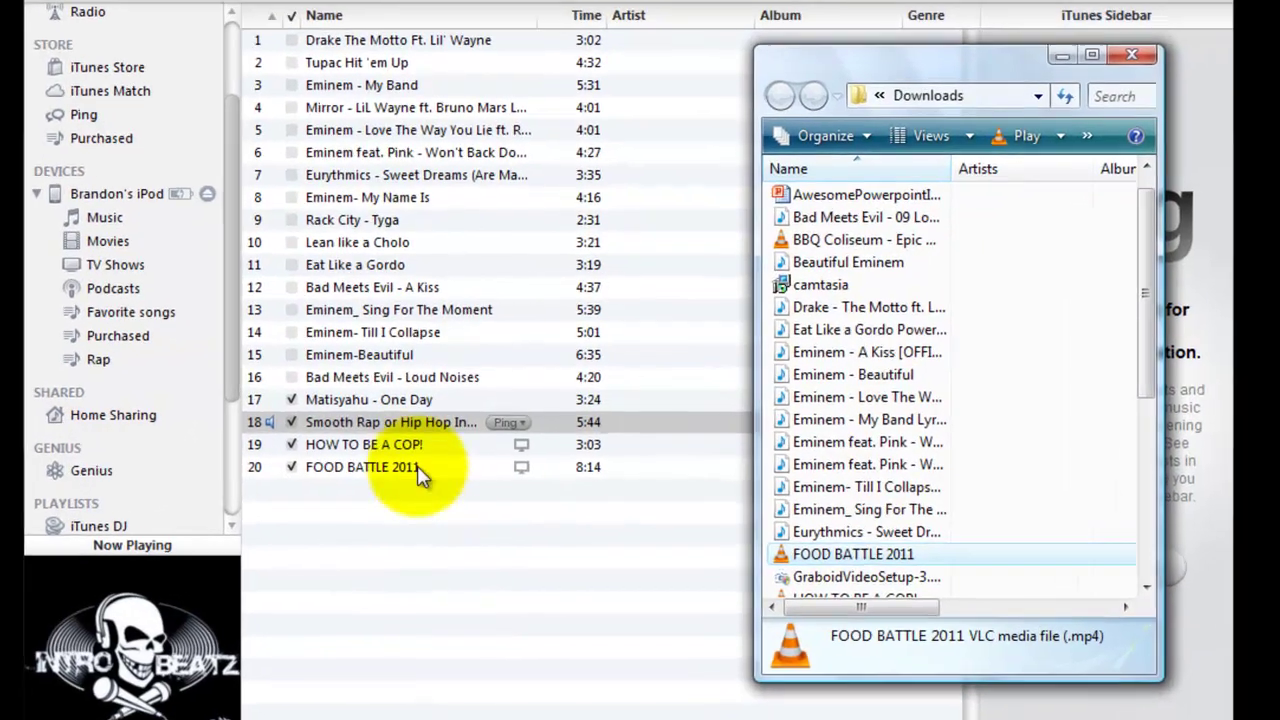
{"action": "left_click", "coordinate": [420, 459]}
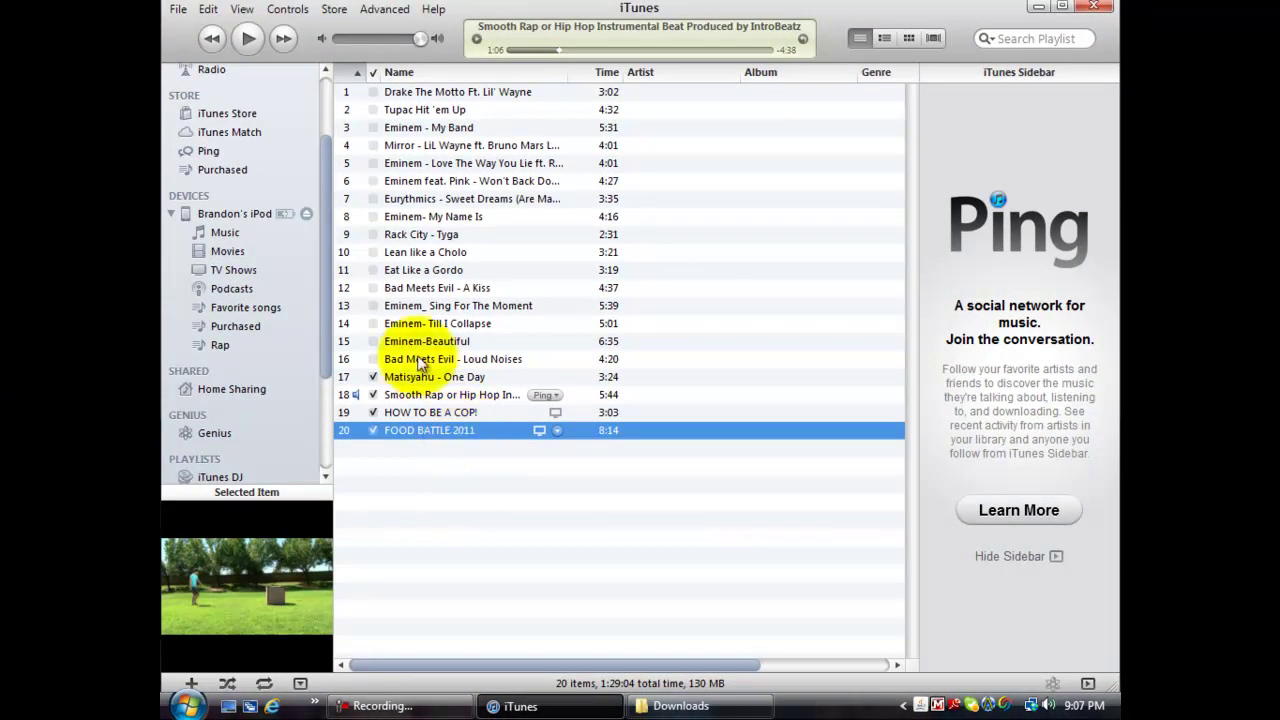
Step: Create an iPod or iPhone version of FOOD BATTLE 2011, adjusting the background song's playback
{"action": "left_click", "coordinate": [390, 12]}
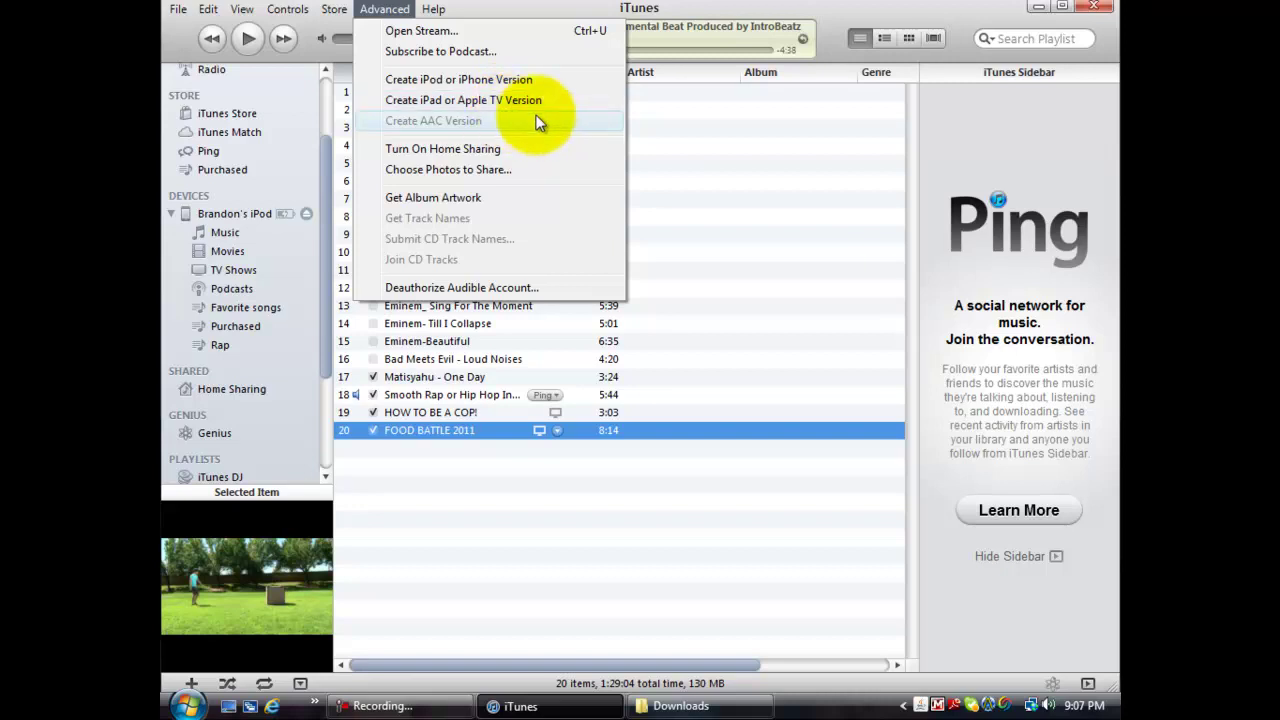
{"action": "left_click", "coordinate": [480, 82]}
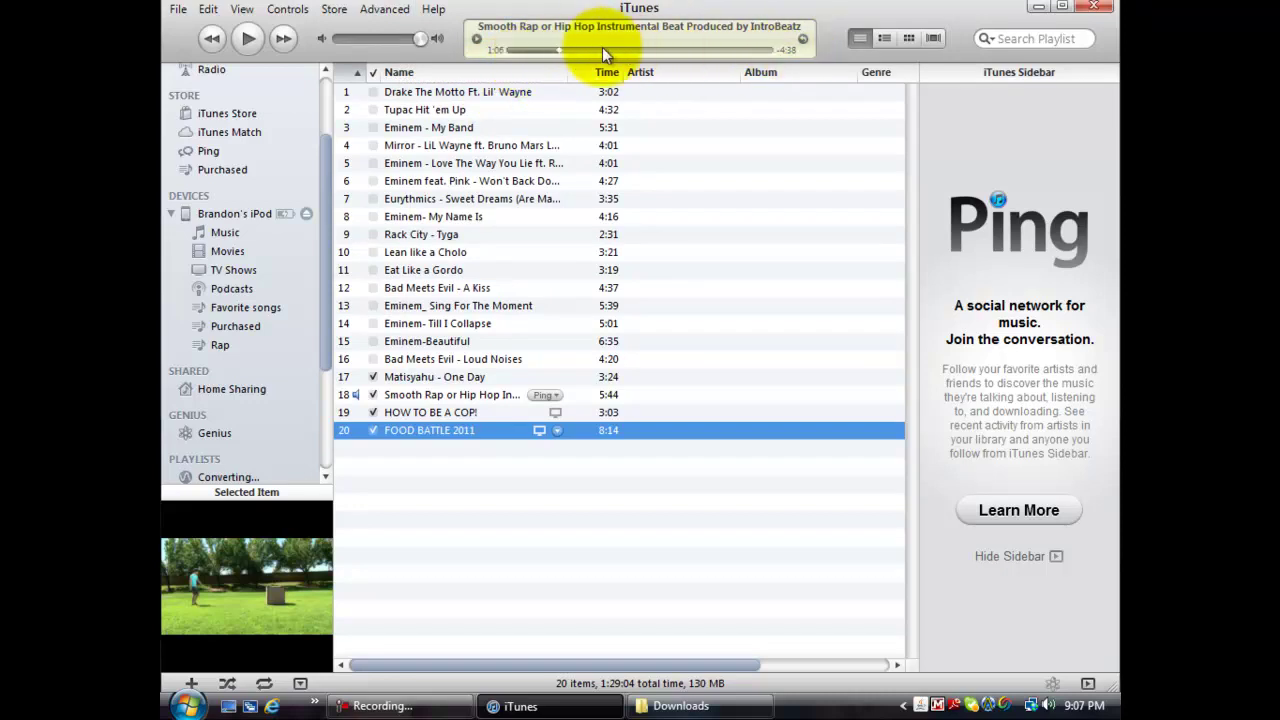
{"action": "left_click_drag", "start_coordinate": [557, 48], "coordinate": [797, 50]}
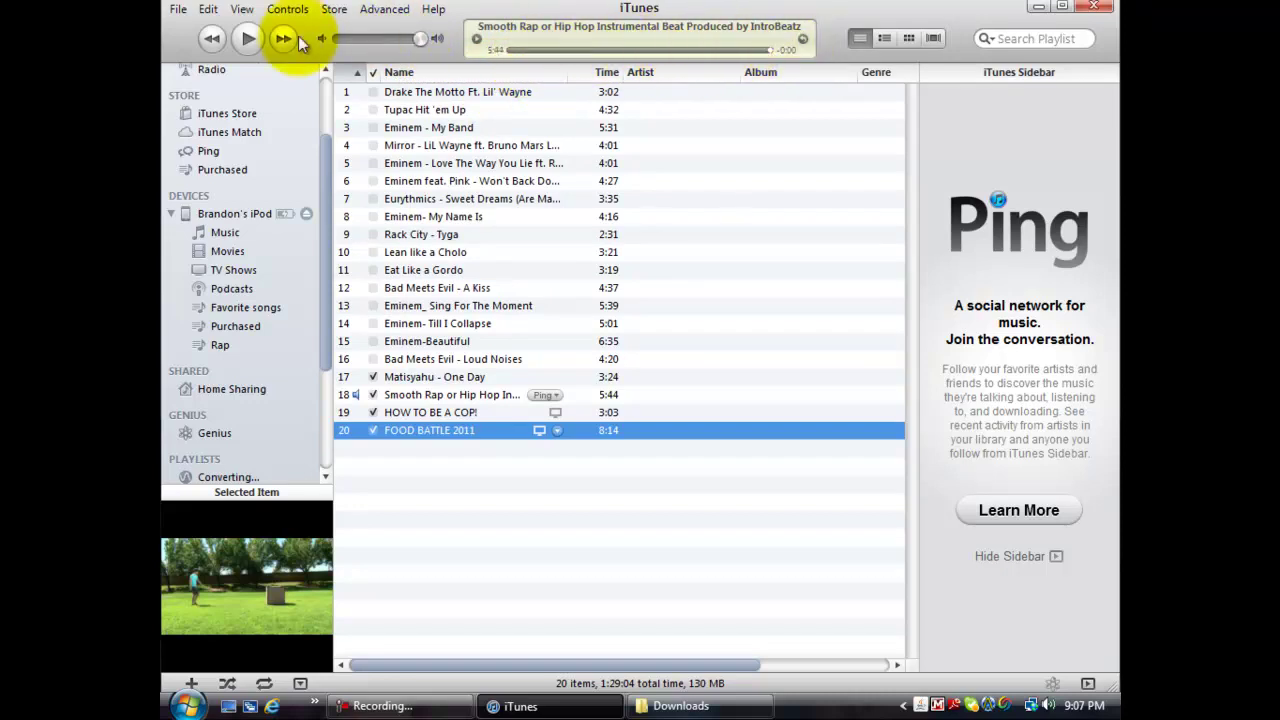
{"action": "left_click", "coordinate": [246, 39]}
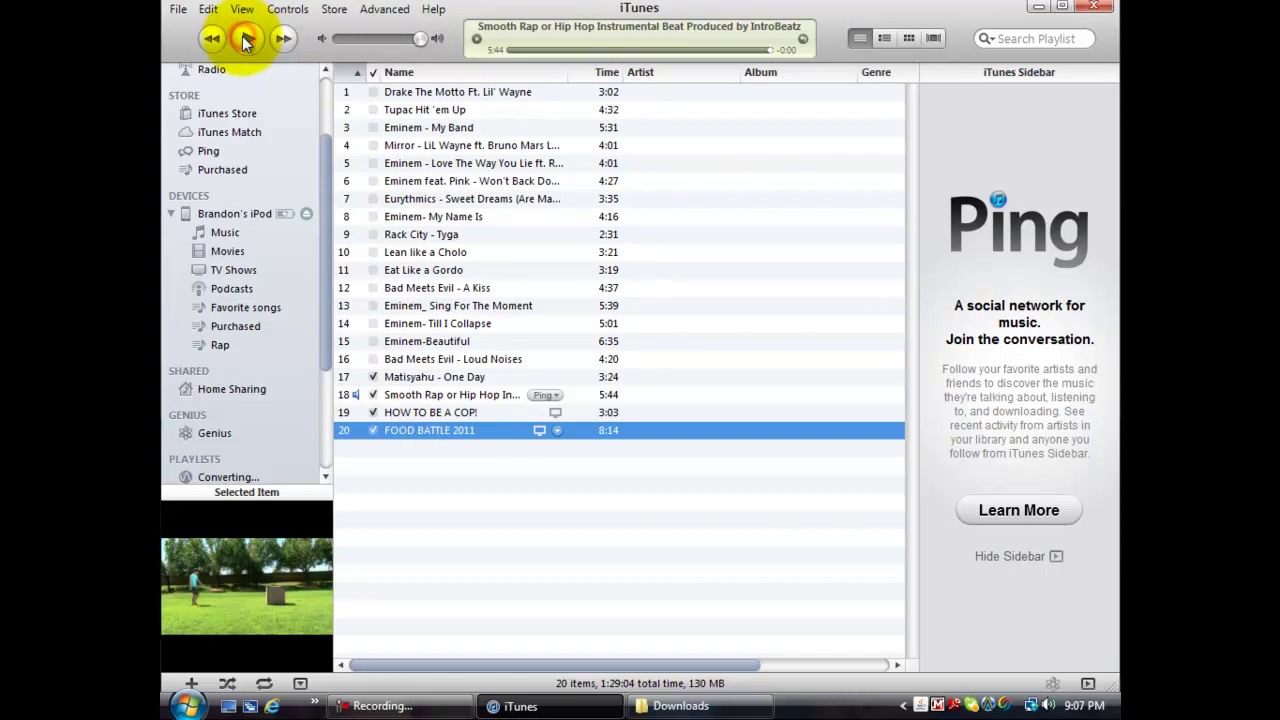
{"action": "left_click", "coordinate": [246, 39]}
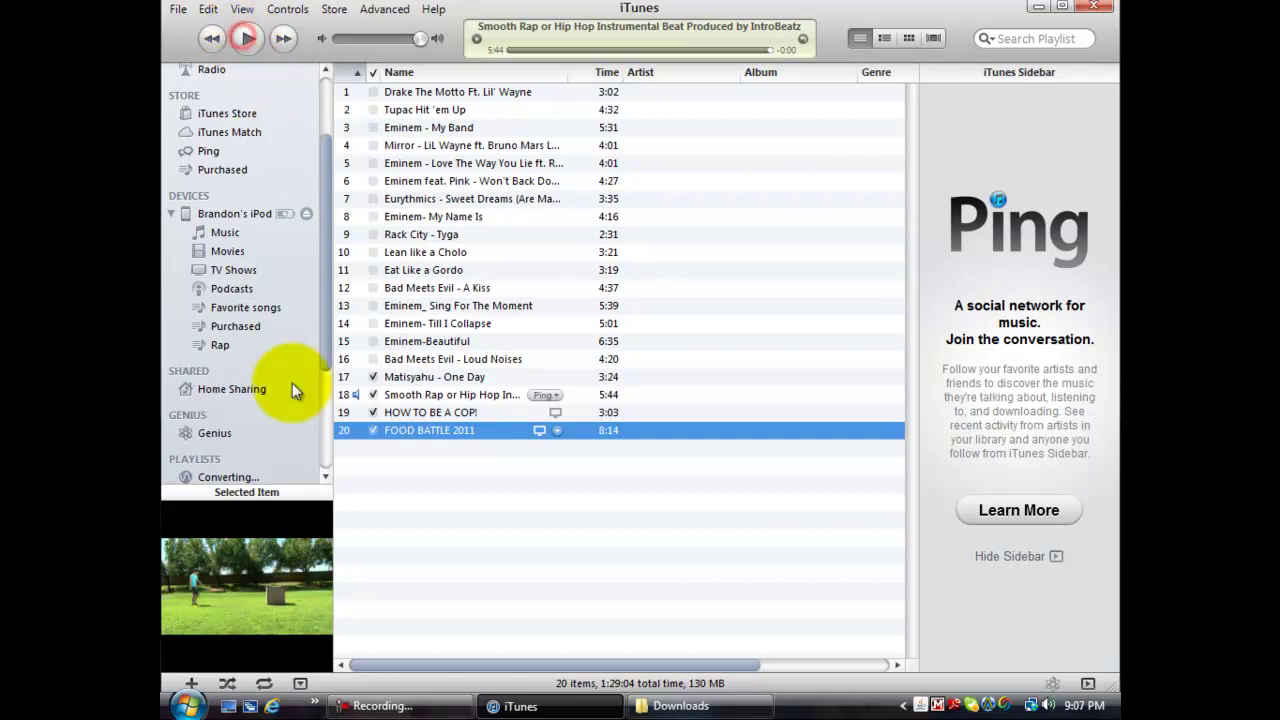
{"action": "left_click", "coordinate": [374, 408]}
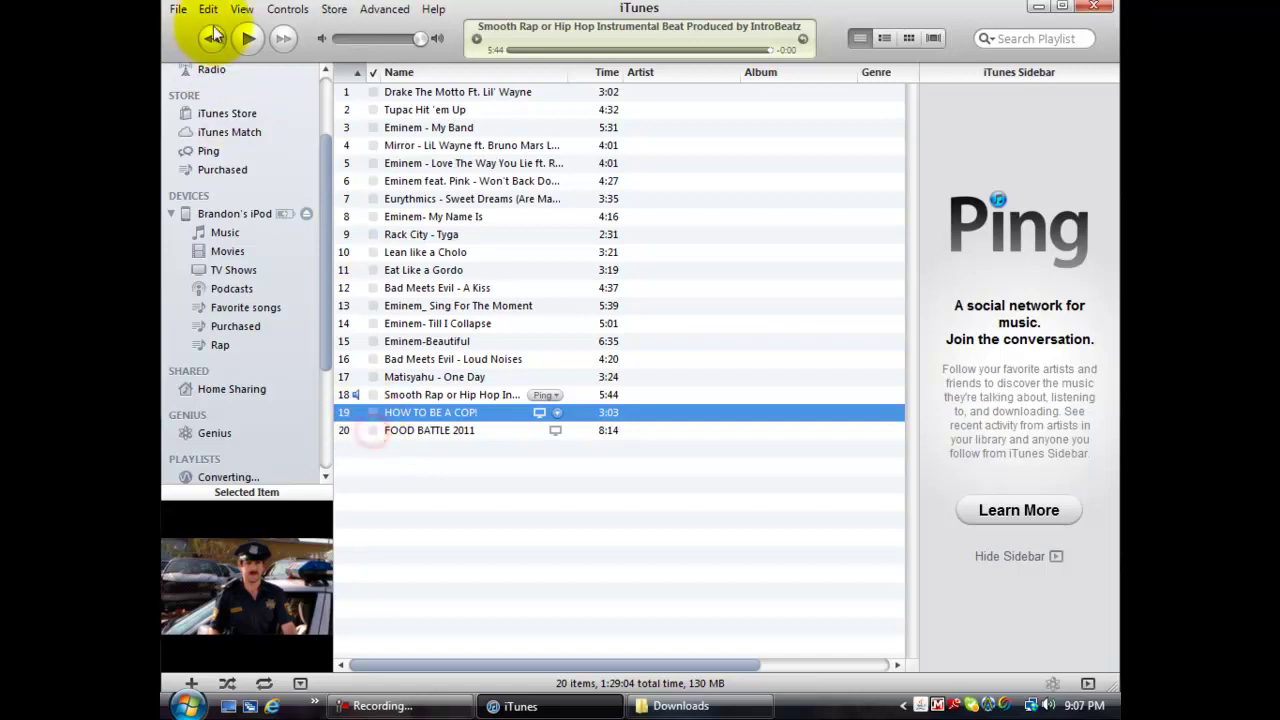
{"action": "left_click", "coordinate": [244, 42]}
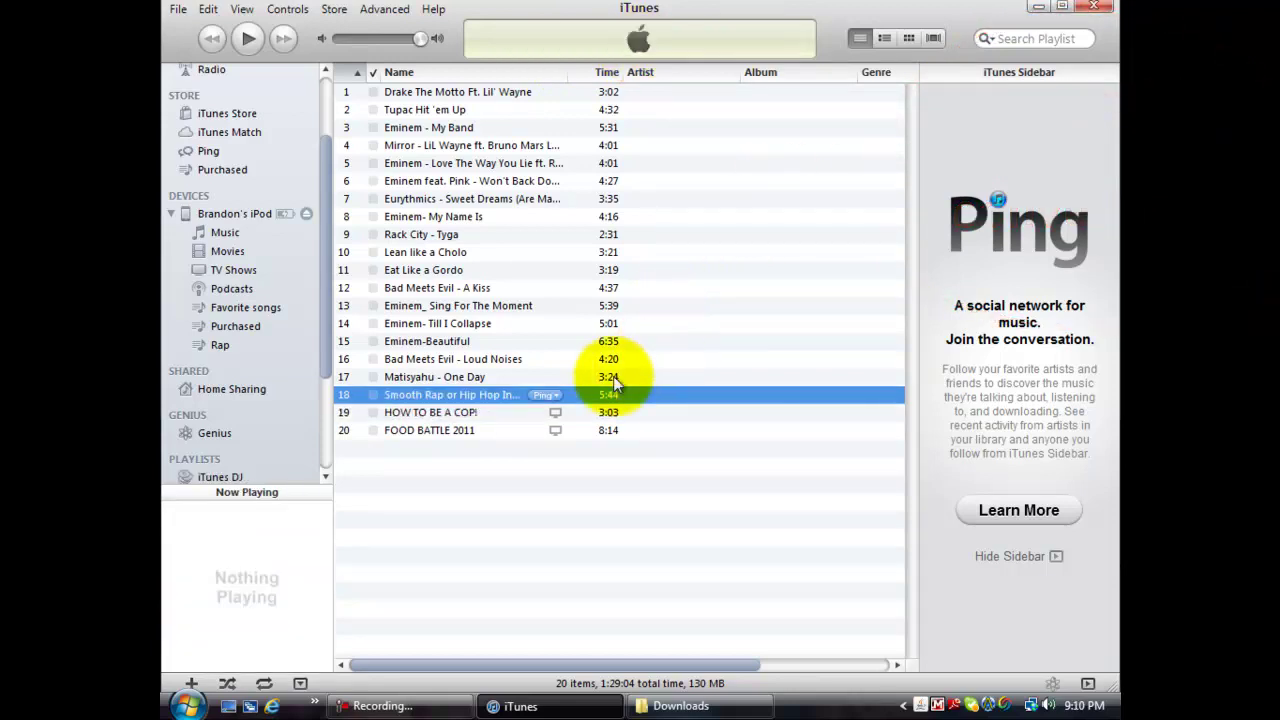
Step: Drag the FOOD BATTLE 2011 video onto the iPod under Devices
{"action": "left_click", "coordinate": [456, 436]}
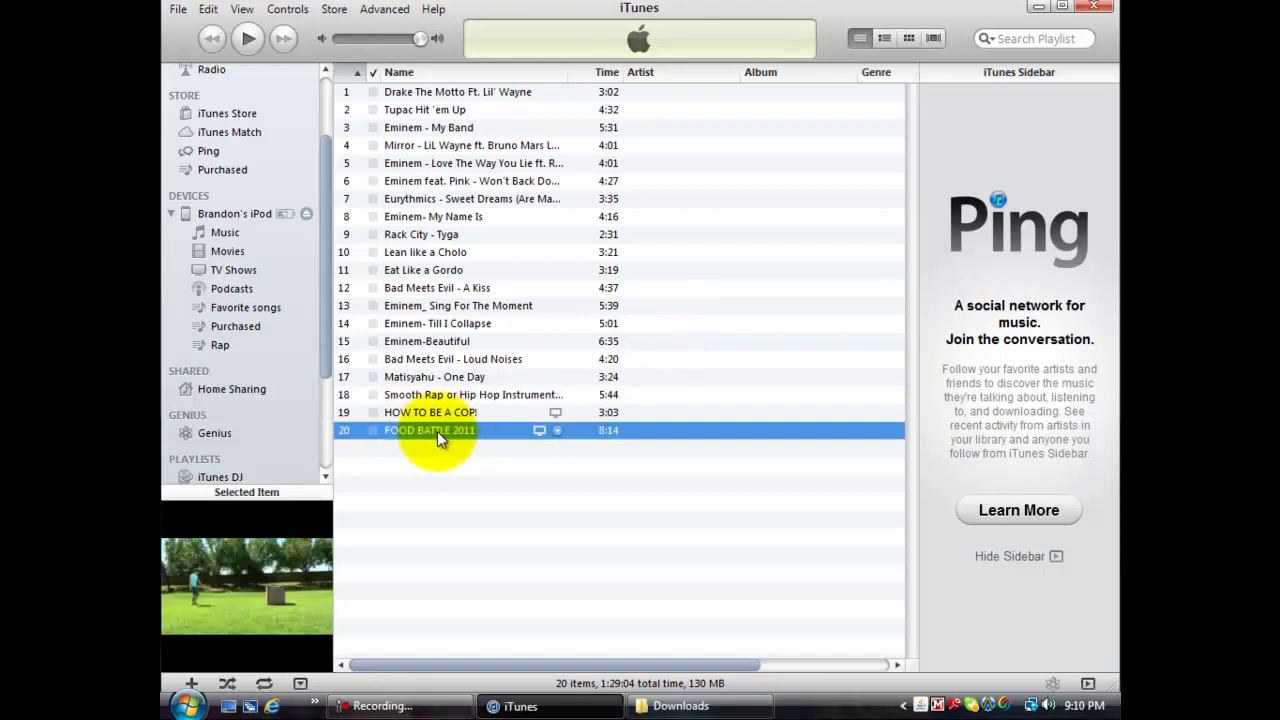
{"action": "mouse_move", "coordinate": [440, 431]}
{"action": "left_mouse_down"}
{"action": "mouse_move", "coordinate": [303, 332]}
{"action": "mouse_move", "coordinate": [271, 240]}
{"action": "mouse_move", "coordinate": [253, 220]}
{"action": "mouse_move", "coordinate": [243, 250]}
{"action": "mouse_move", "coordinate": [243, 227]}
{"action": "left_mouse_up"}
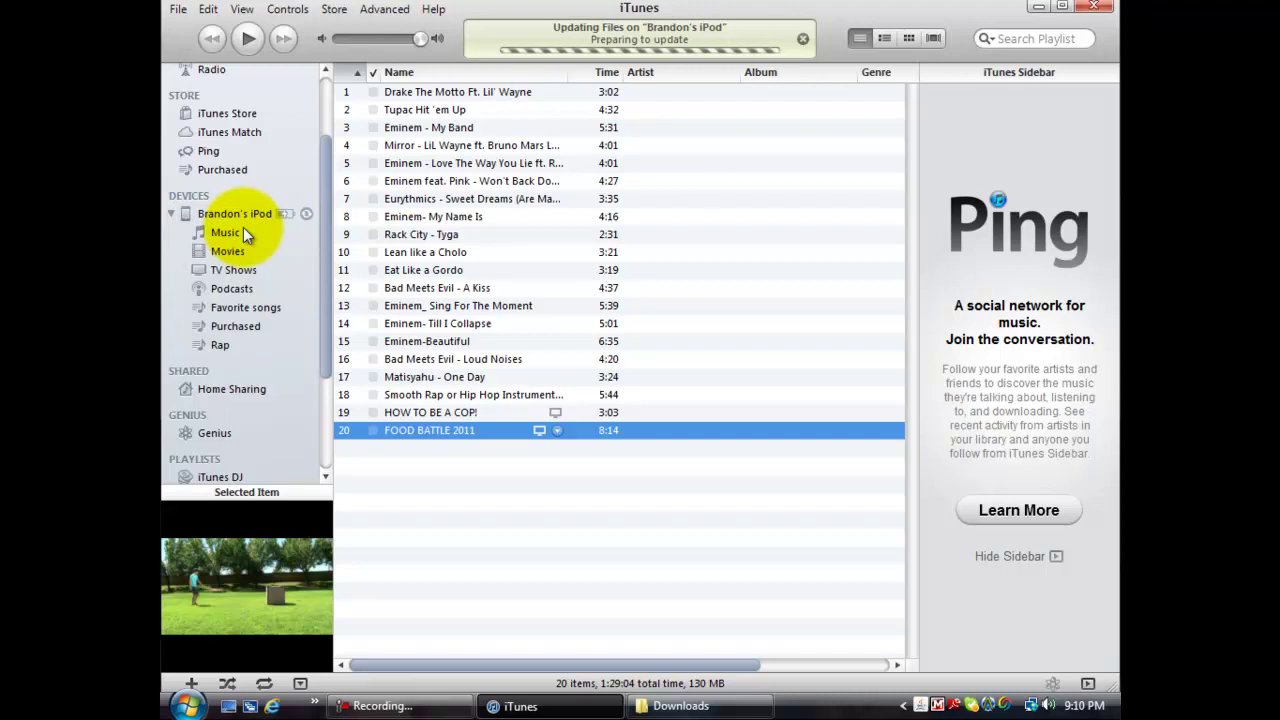